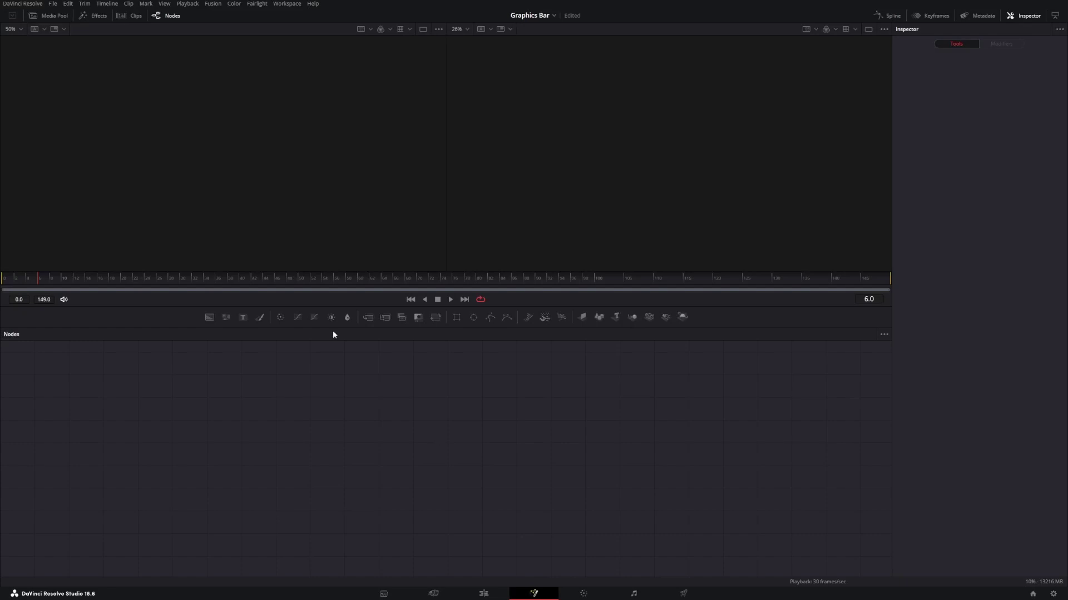
- Add a Background node with Auto Resolution off, sized 1920 x 1920, and view it
left_click(212, 318)
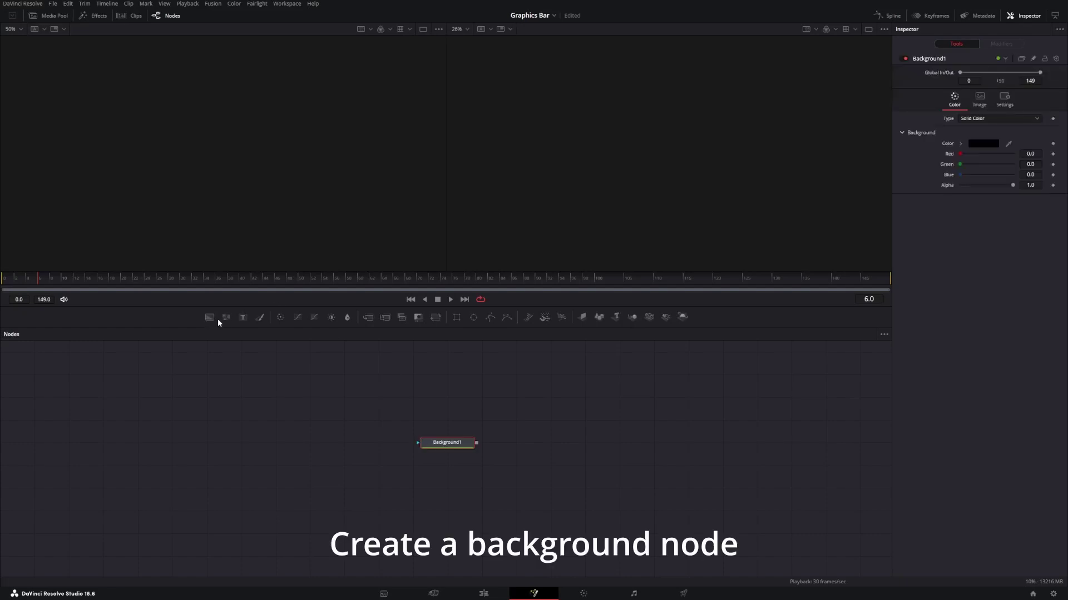
left_click(979, 98)
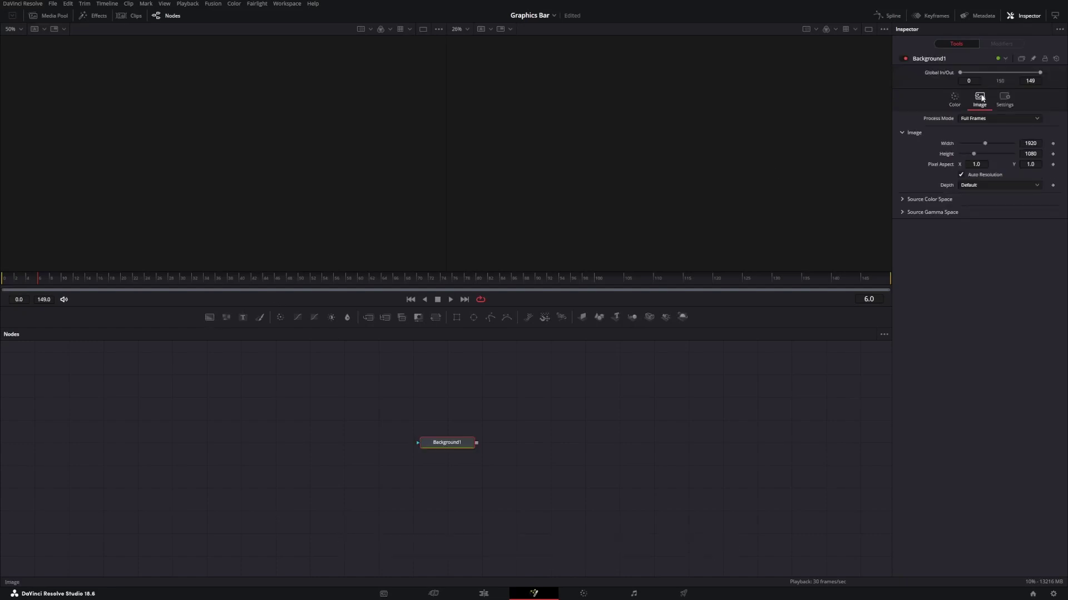
left_click(966, 176)
left_click(1029, 154)
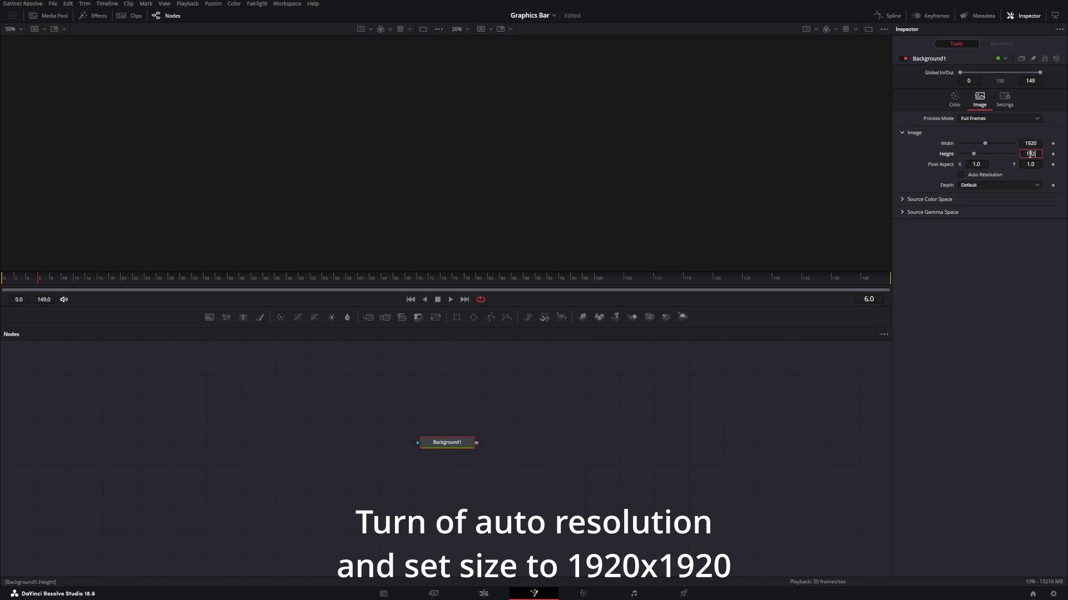
type("0")
key("Return")
left_click_drag(447, 442, 627, 167)
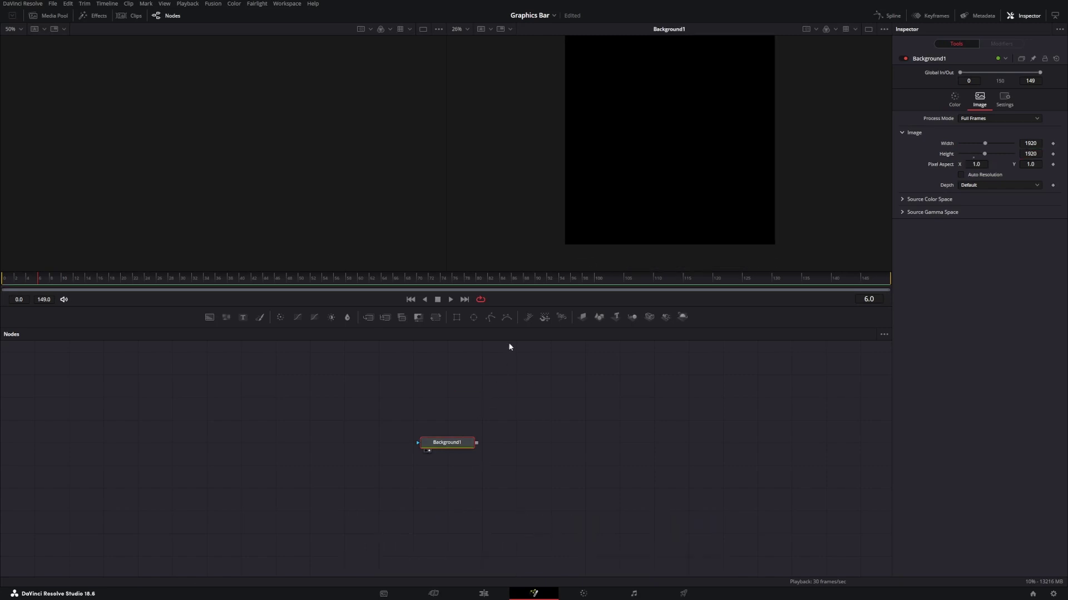
- Mask Background1 with a Polygon1 ellipse of size 0.9 and fit the viewer to the frame
left_click(489, 317)
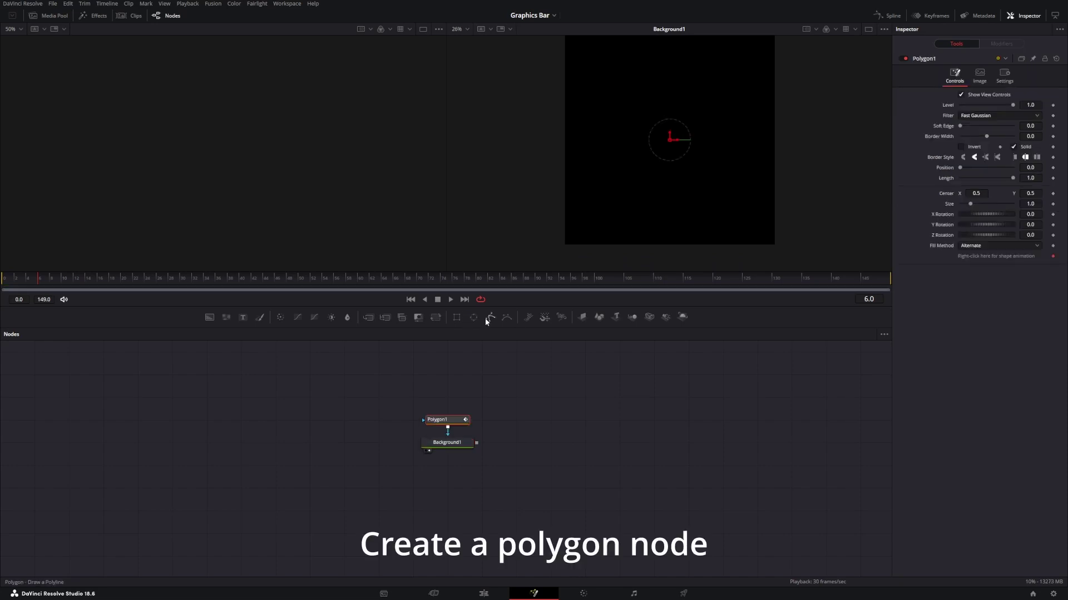
scroll(670, 139, "up", 10)
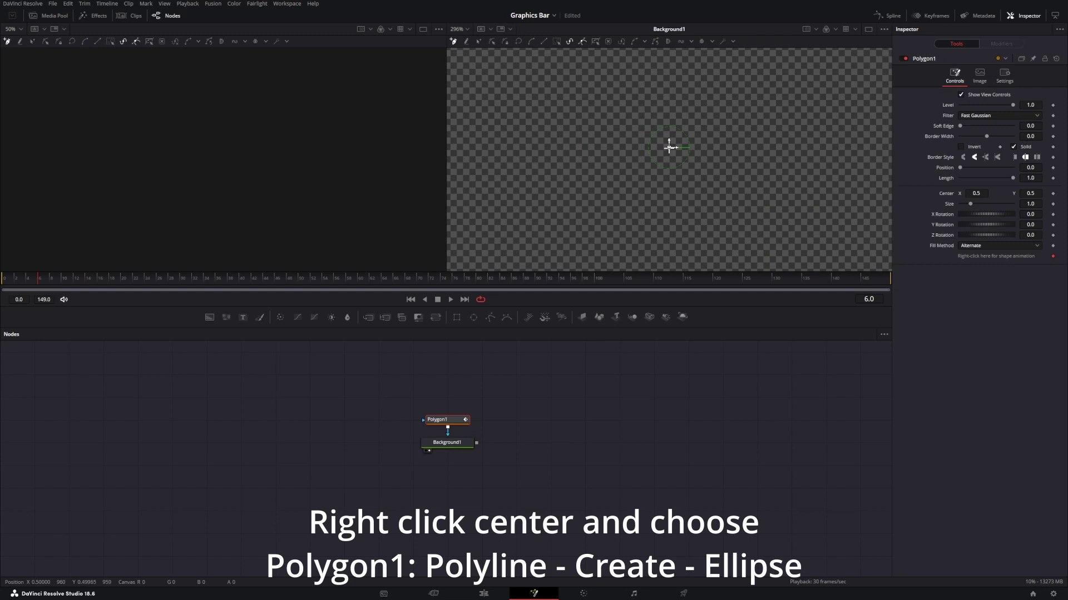
right_click(670, 146)
mouse_move(731, 300)
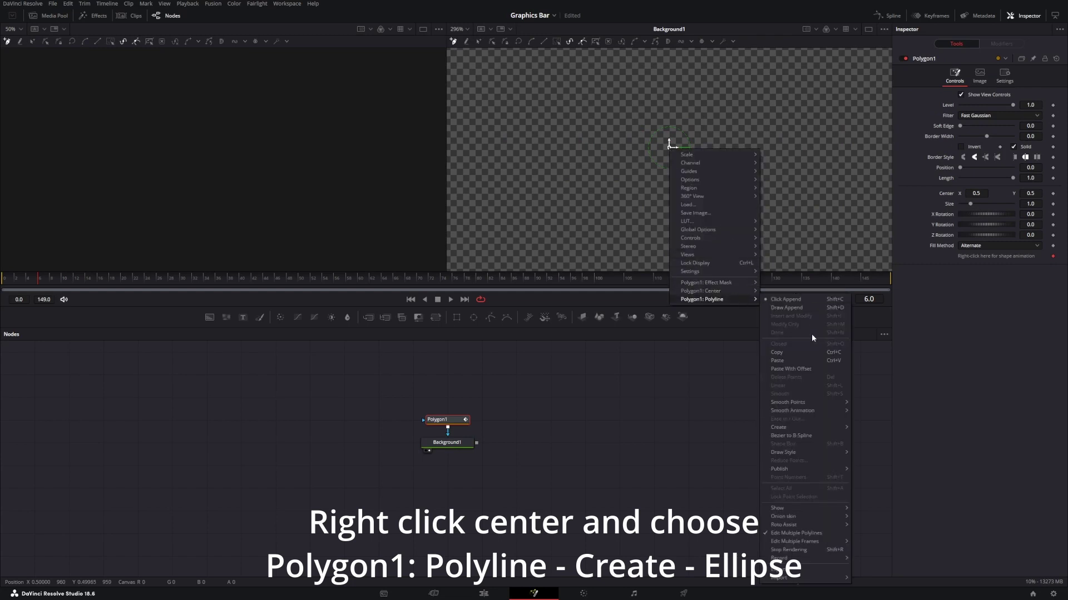
mouse_move(792, 426)
left_click(863, 430)
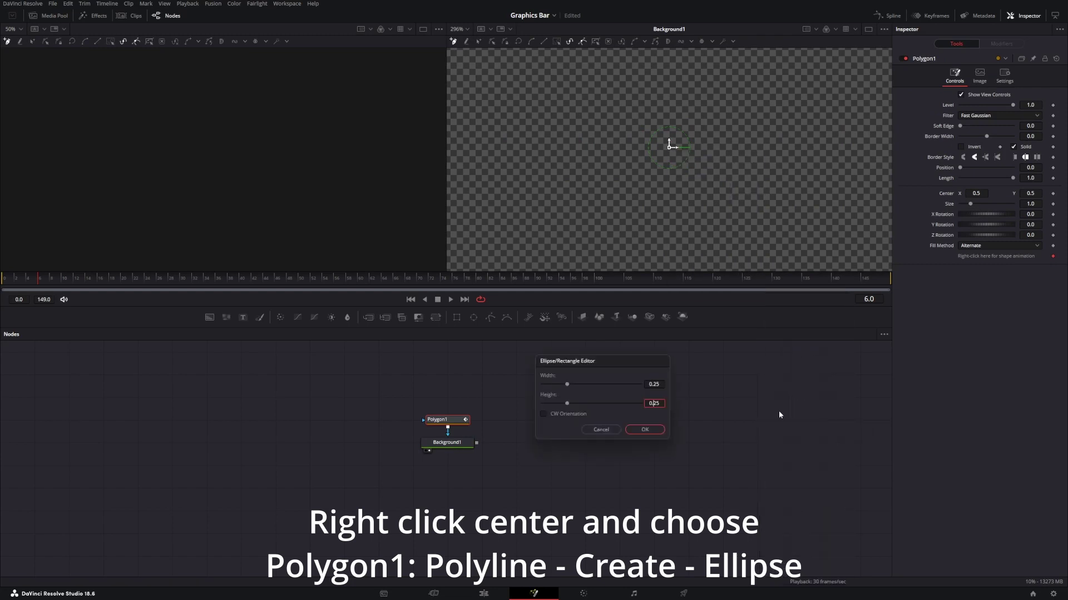
left_click(661, 384)
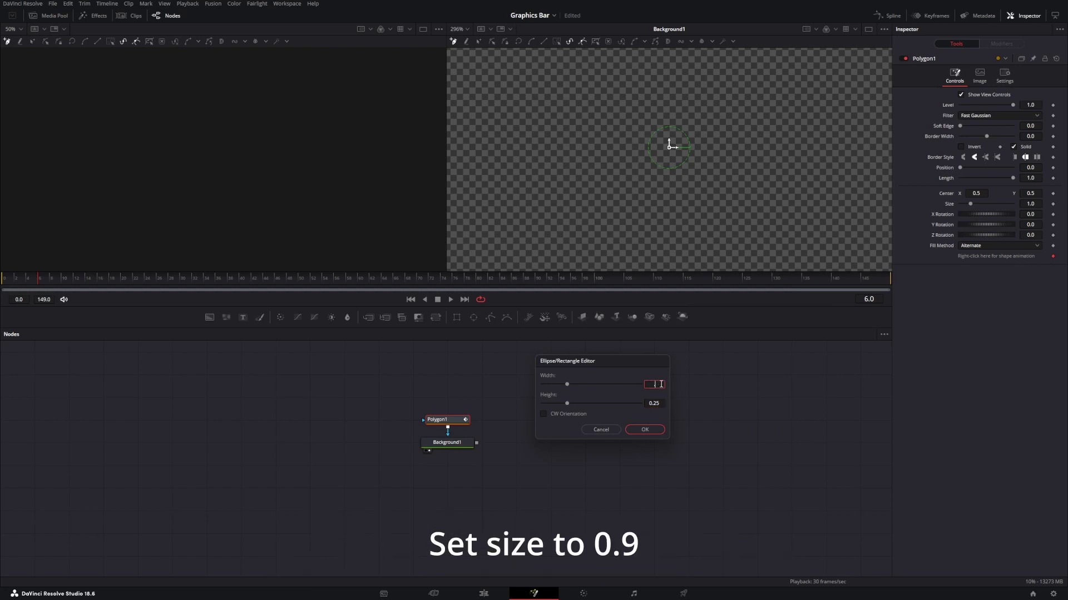
type(".9")
key("Tab")
key("Return")
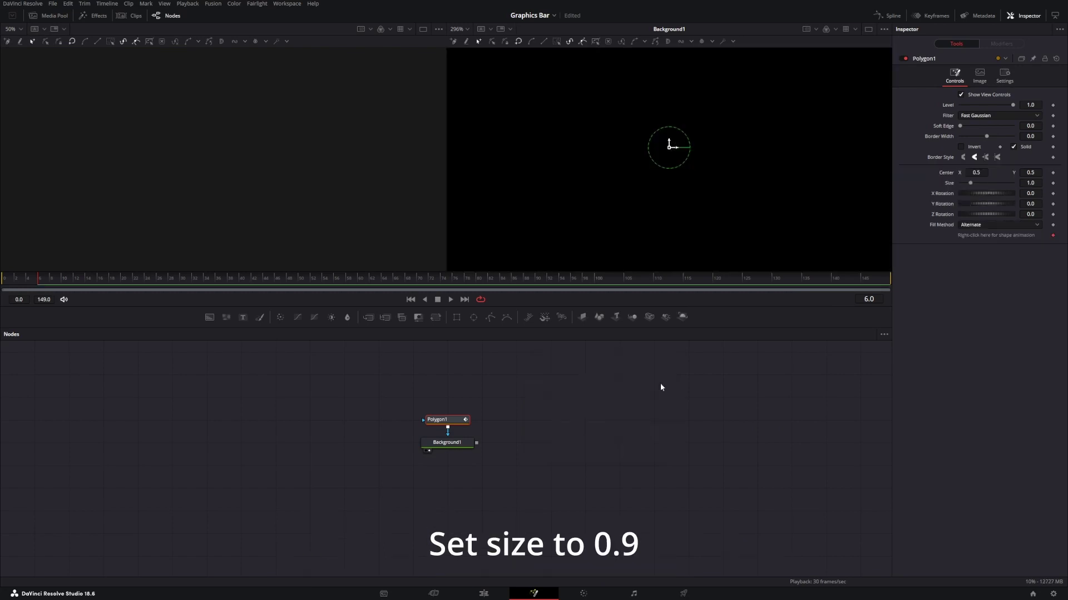
left_click(469, 29)
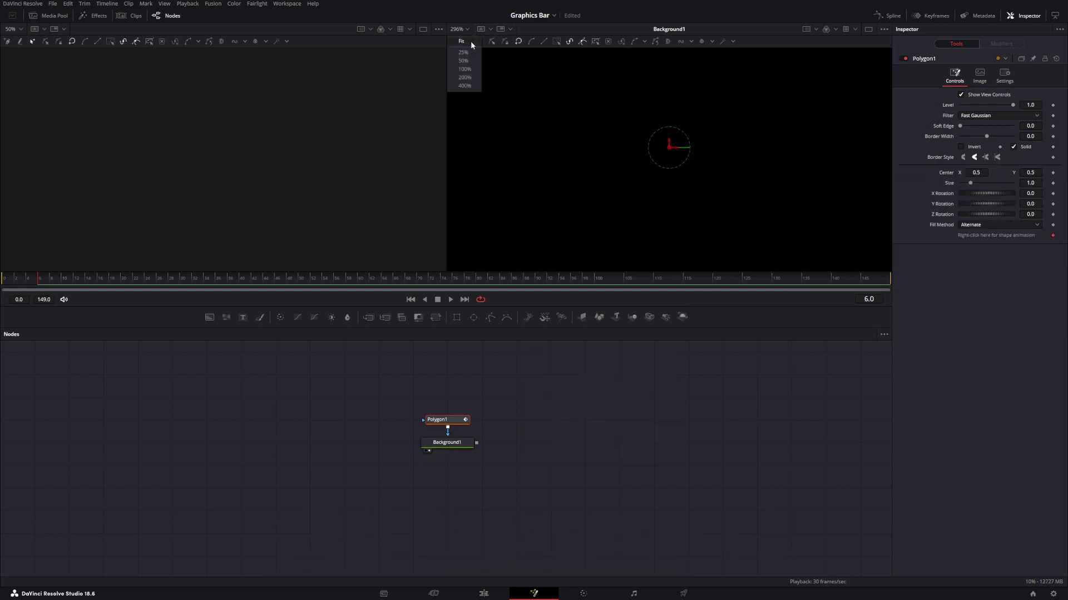
left_click(470, 41)
left_click(436, 444)
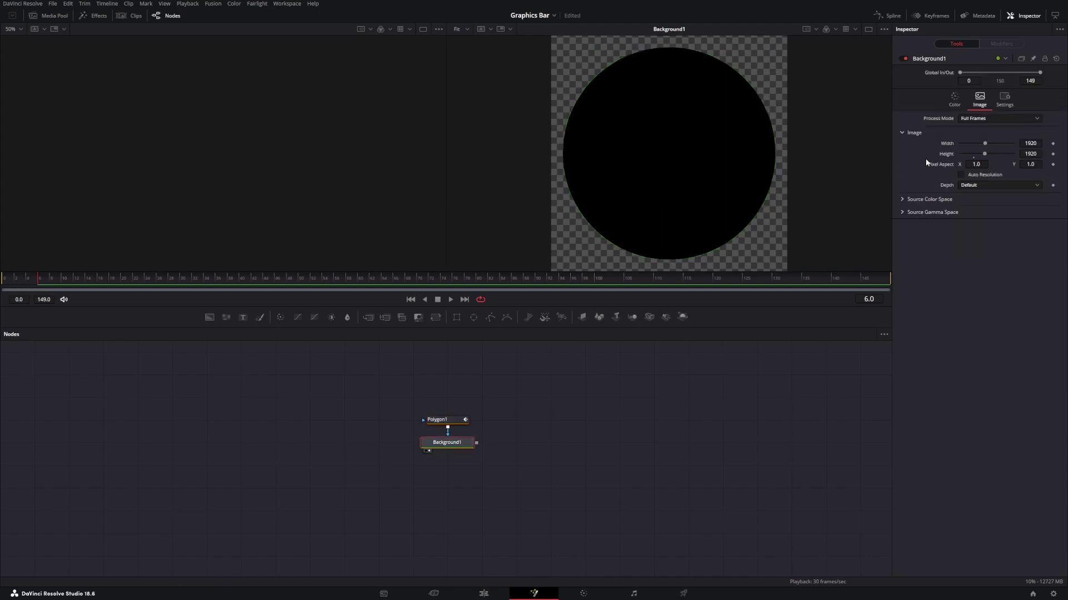
- Colour Background1 orange and turn Polygon1 into a hollow ring with 0.01 border width
left_click(954, 100)
left_click(984, 145)
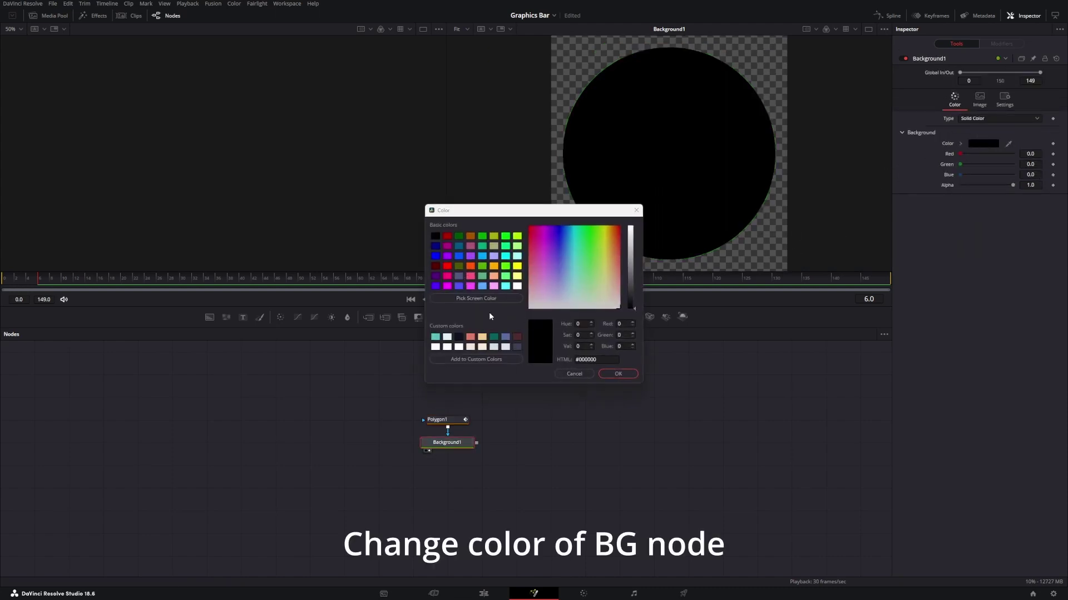
left_click(494, 267)
left_click(618, 373)
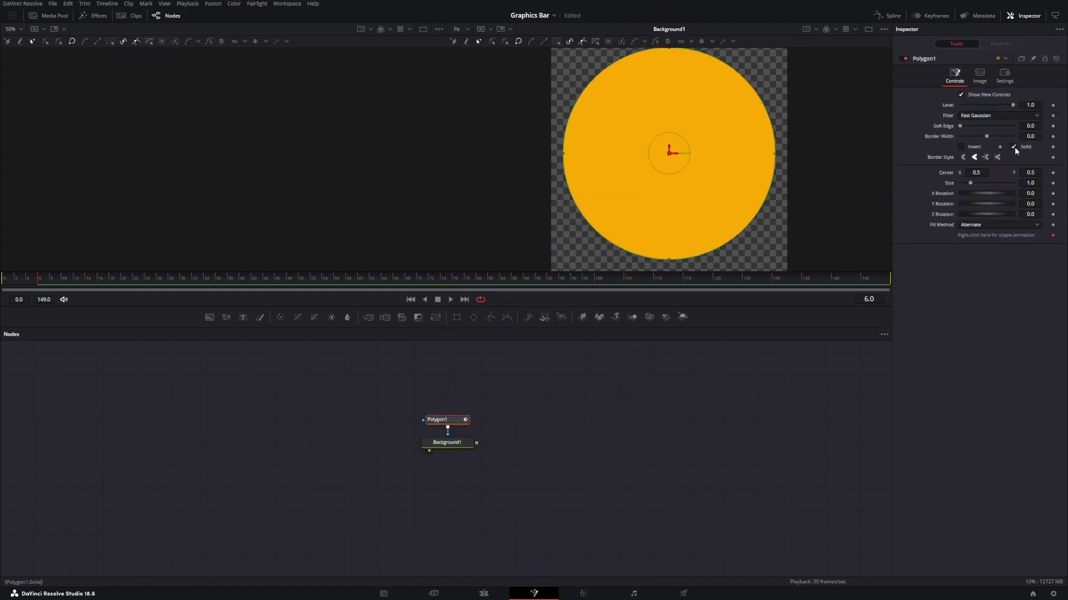
left_click(1013, 147)
left_click_drag(986, 136, 988, 139)
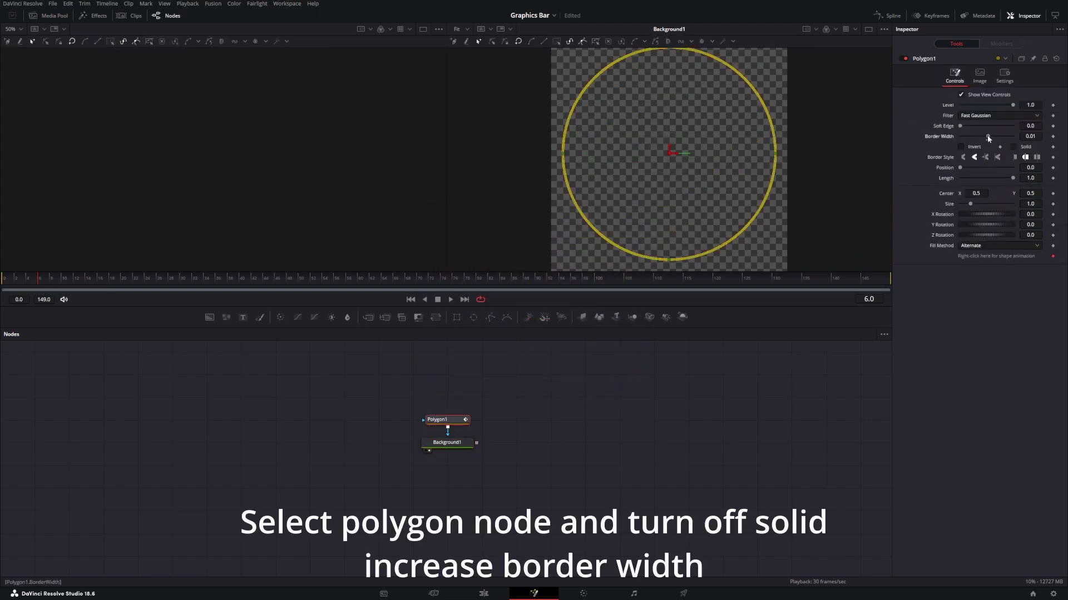
- Add a Merge node after Background1 and feed a duplicate background into its foreground
left_click(459, 443)
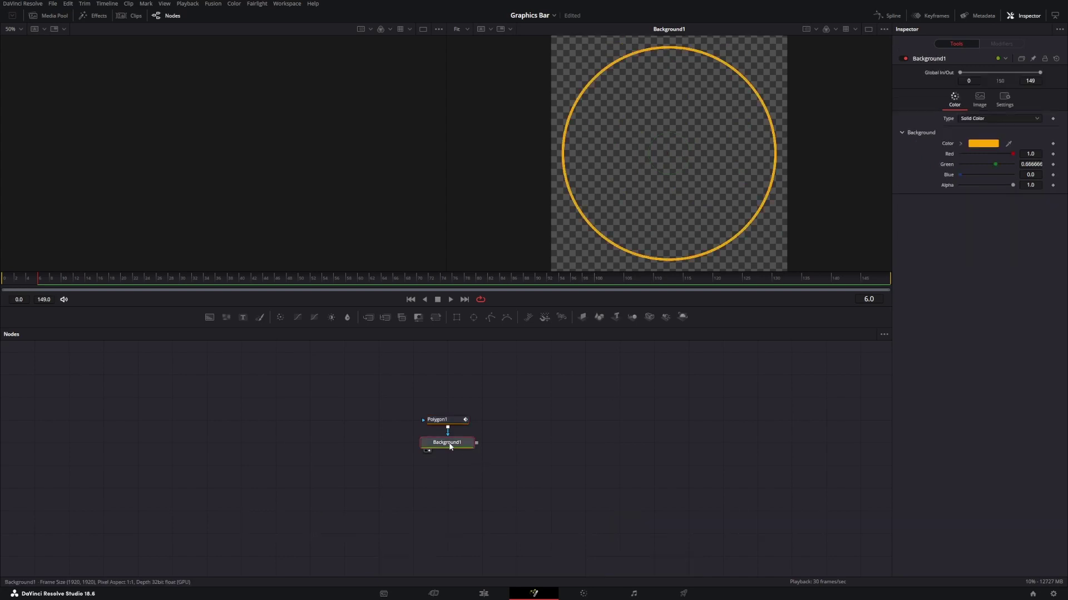
key("shift+space")
type("merge")
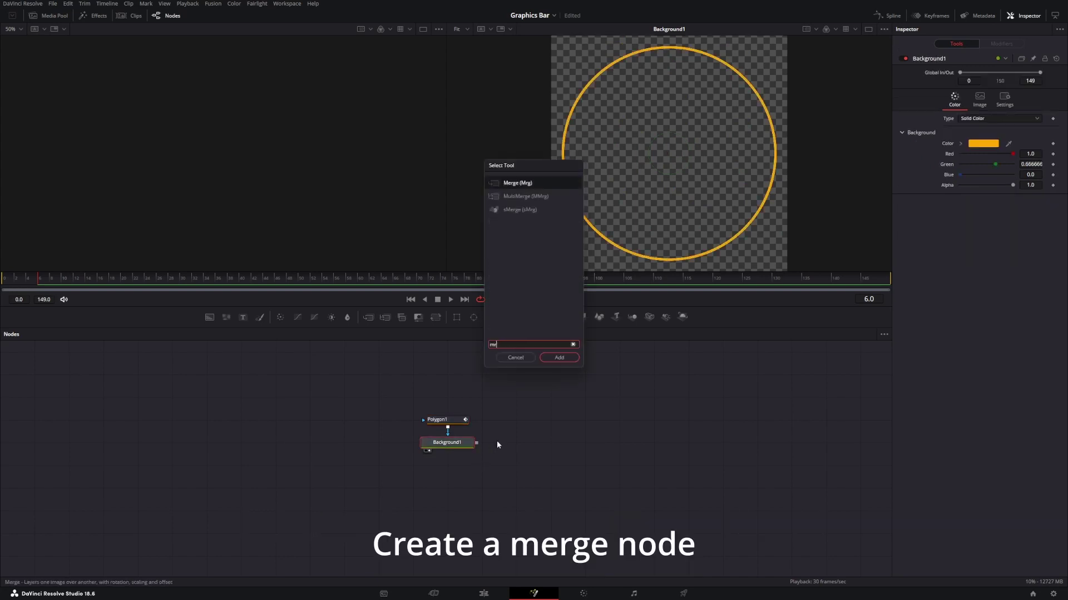
key("Return")
left_click(446, 442)
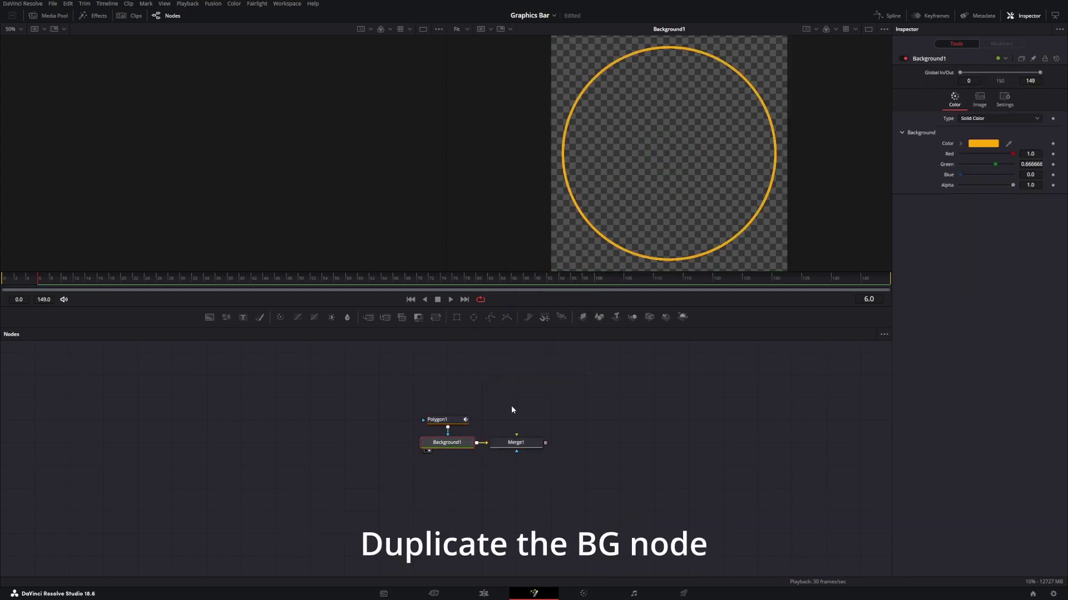
key("ctrl+c")
key("ctrl+v")
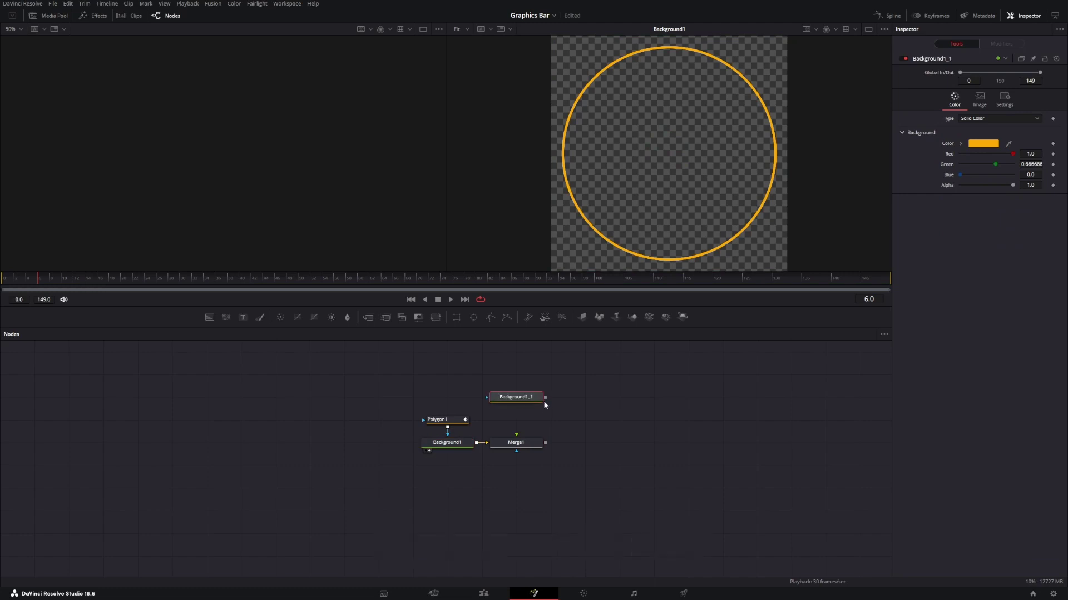
left_click_drag(545, 398, 525, 442)
- Mask the duplicate background with a Triangle and view the merged triangle and ring
key("shift+space")
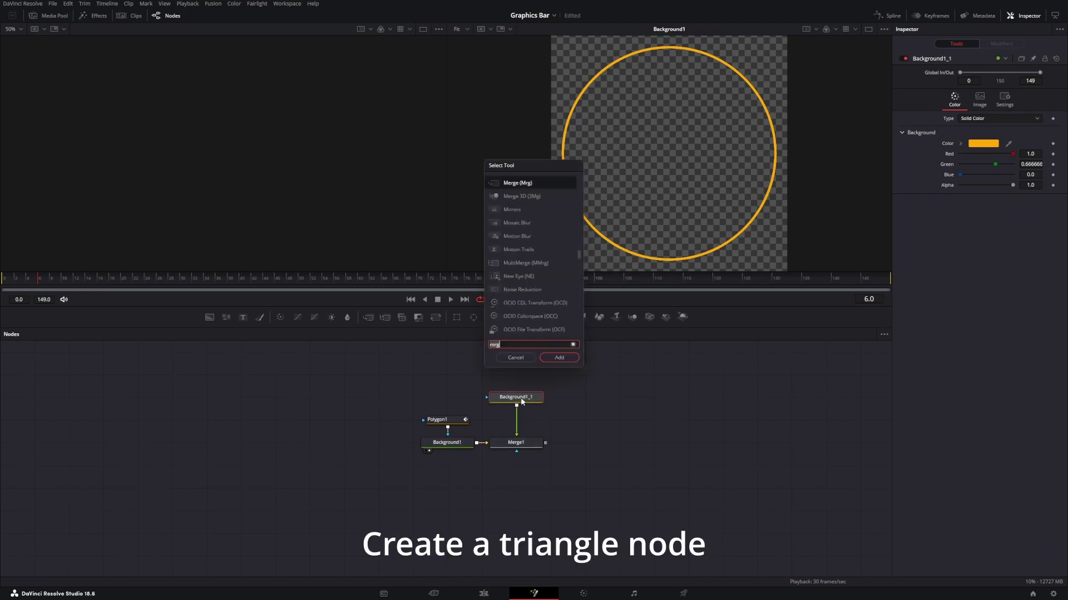
type("tria")
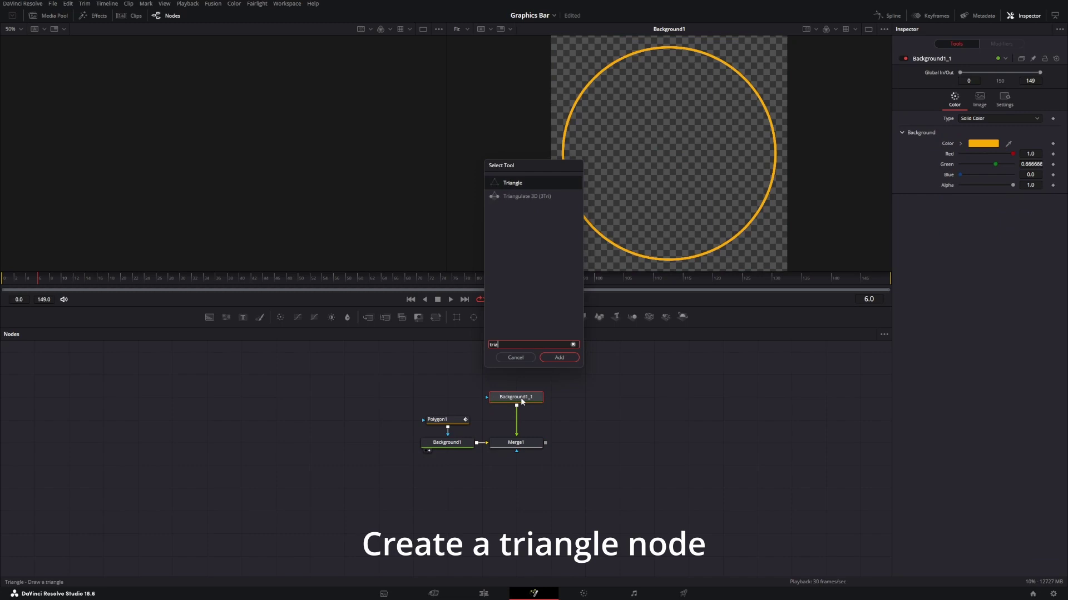
key("Return")
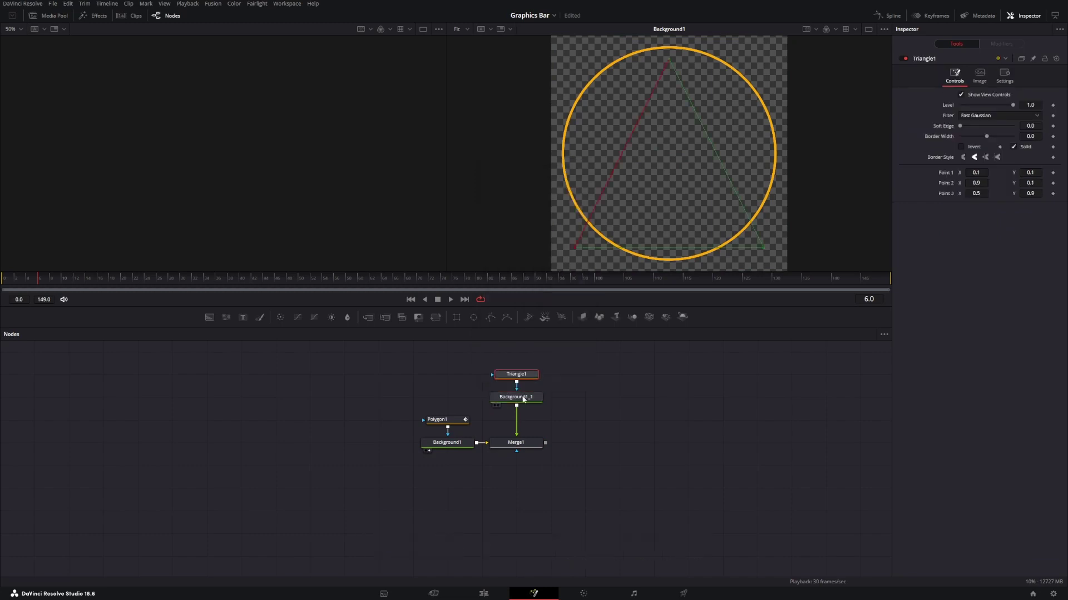
left_click(523, 399)
key("2")
left_click(514, 445)
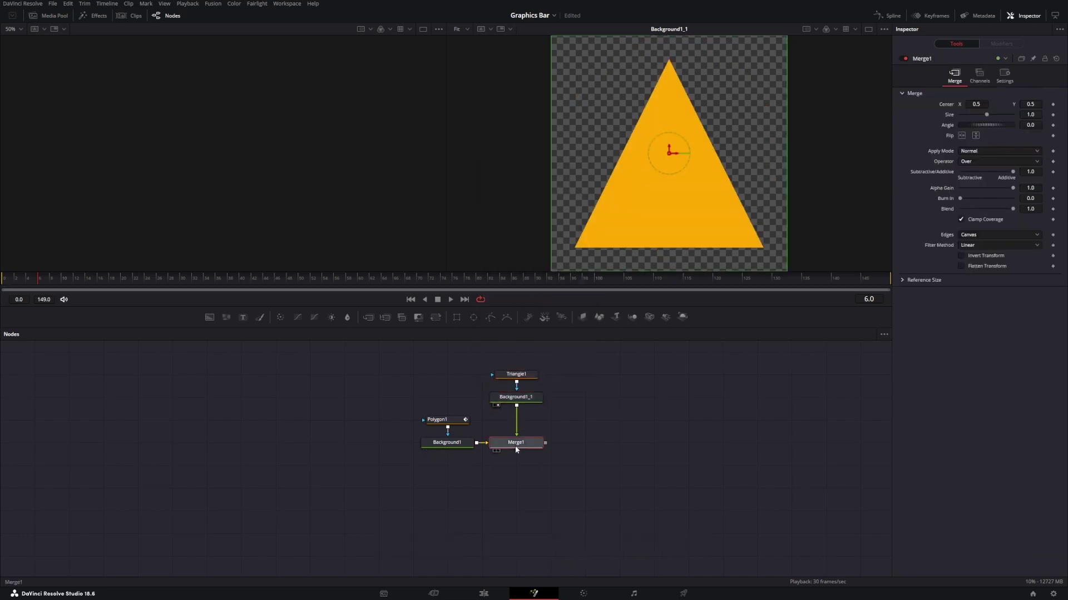
key("2")
- Insert a Transform node between the triangle background and Merge1
left_click(512, 398)
key("shift+space")
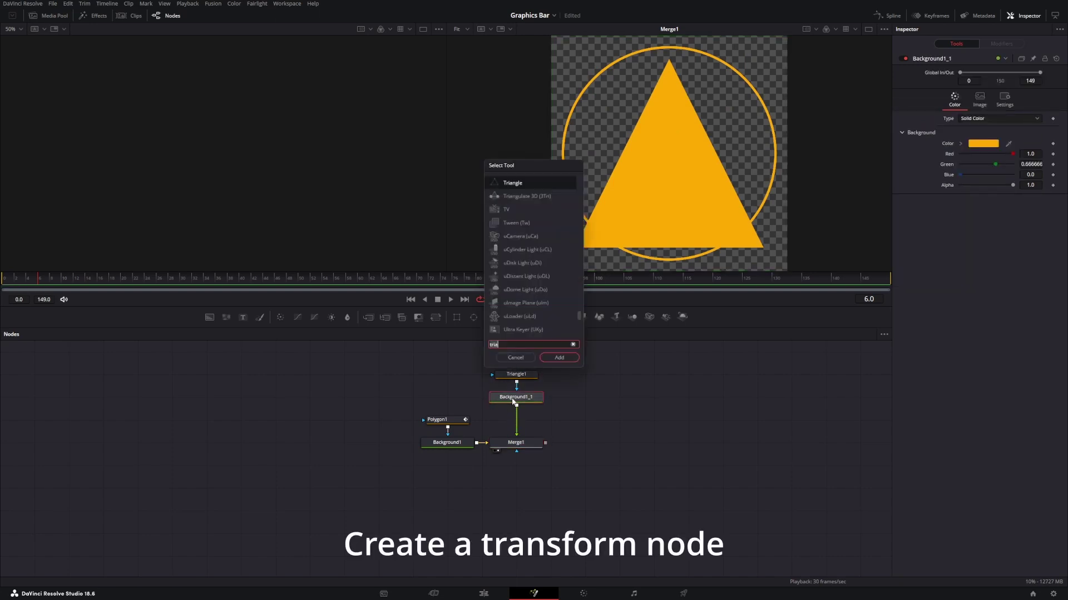
type("tran")
key("Return")
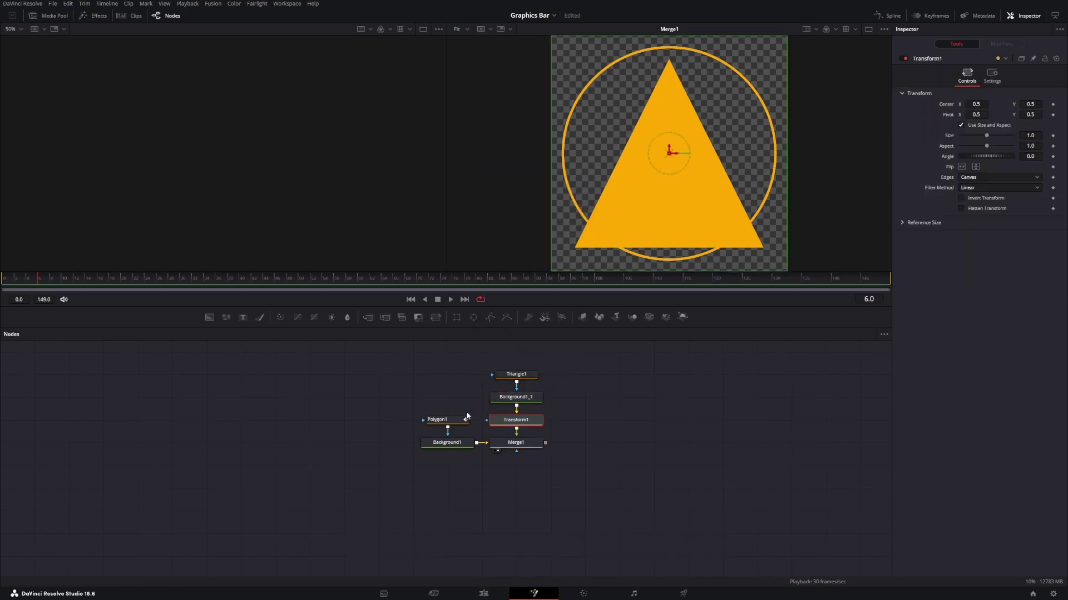
left_click(437, 423)
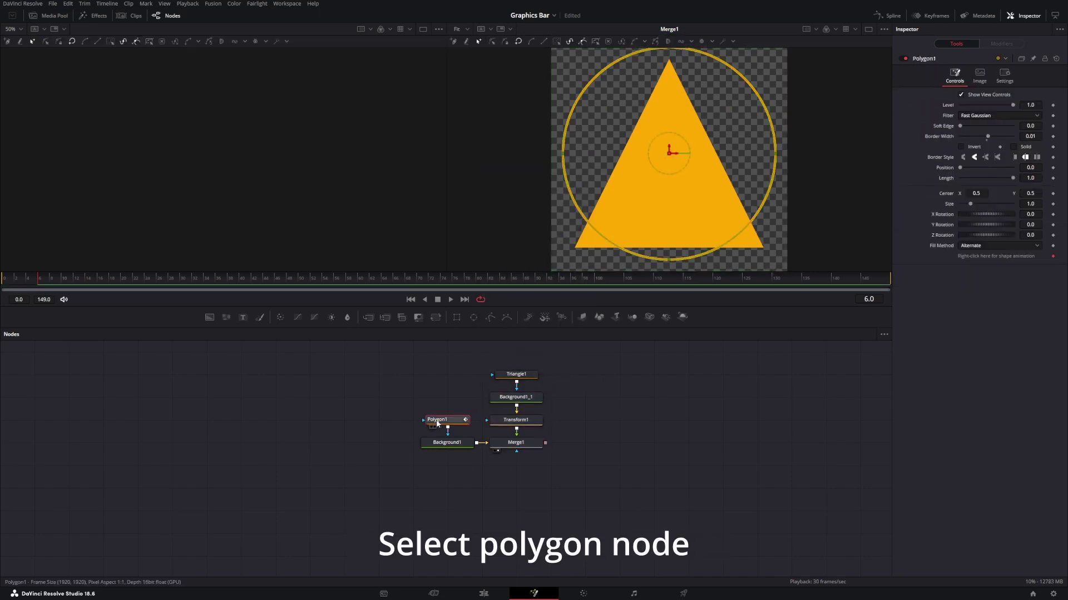
- Remove Polygon1's shape-animation keyframe and publish its polyline
left_click(1053, 259)
right_click(1021, 260)
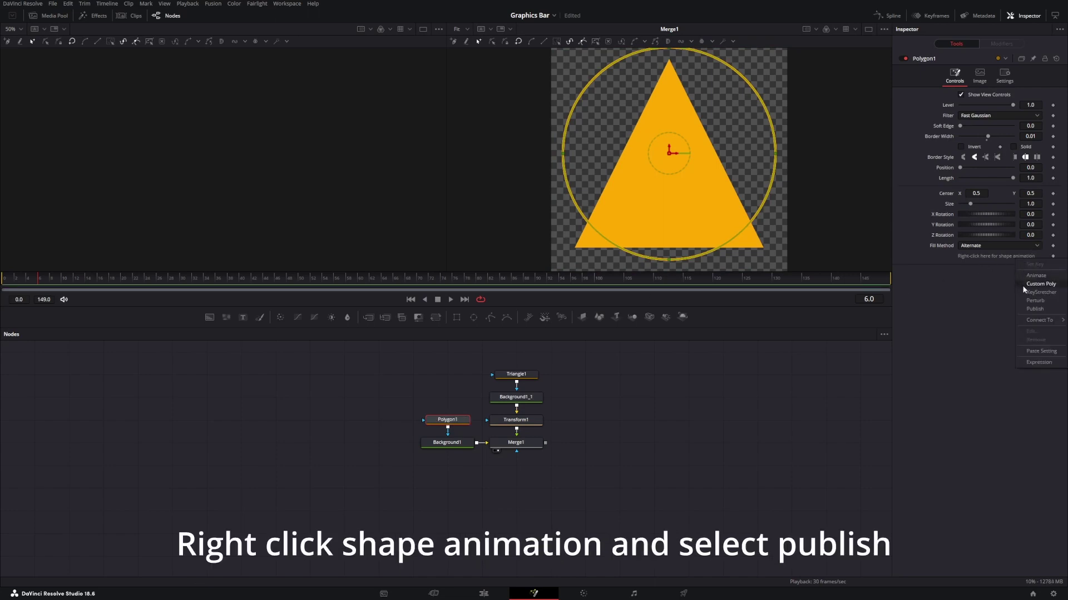
left_click(1035, 310)
left_click(509, 423)
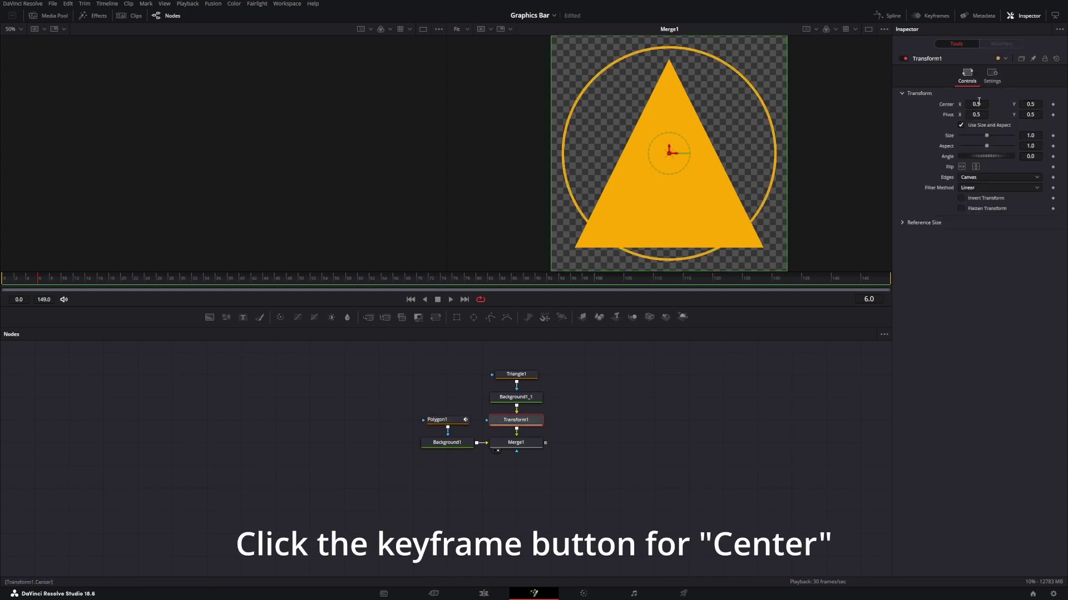
- Animate Transform1's Center and connect Path1 to the Polygon1 polyline value
left_click(1052, 105)
left_click(1000, 44)
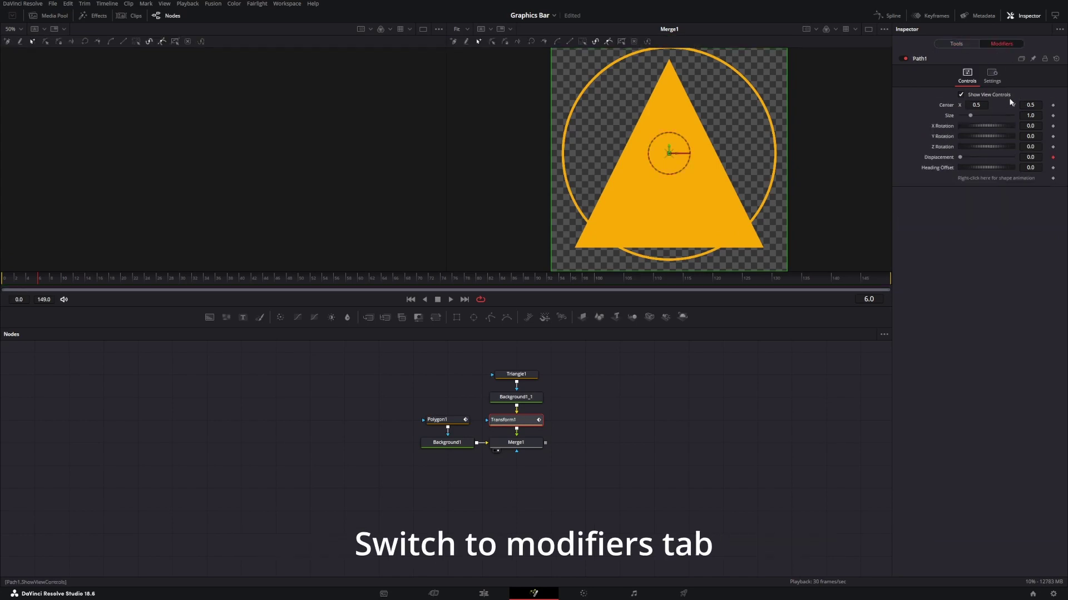
right_click(1026, 179)
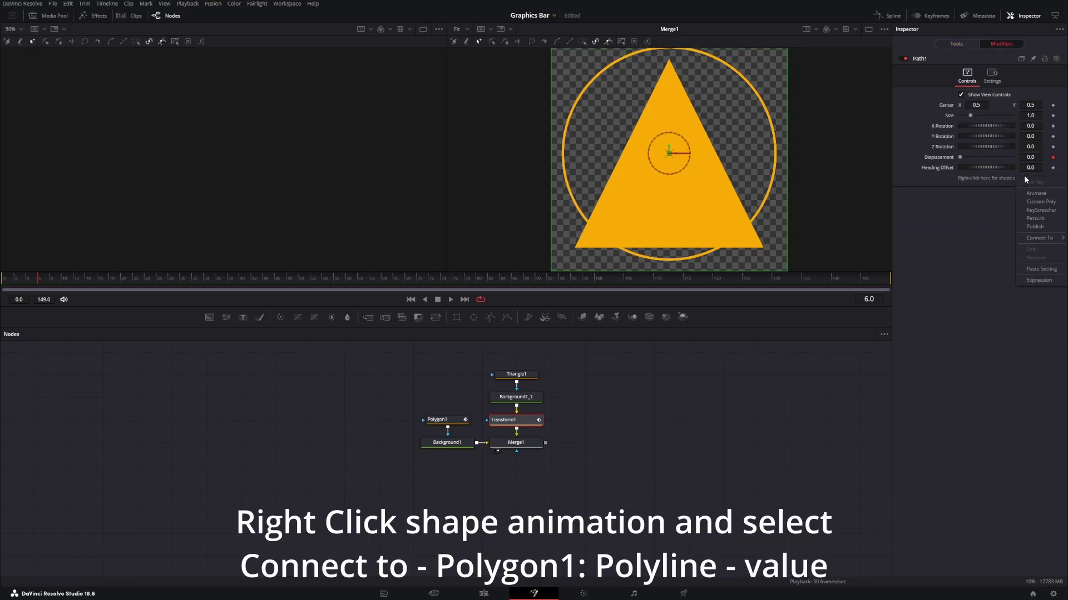
mouse_move(1039, 238)
left_click(1030, 239)
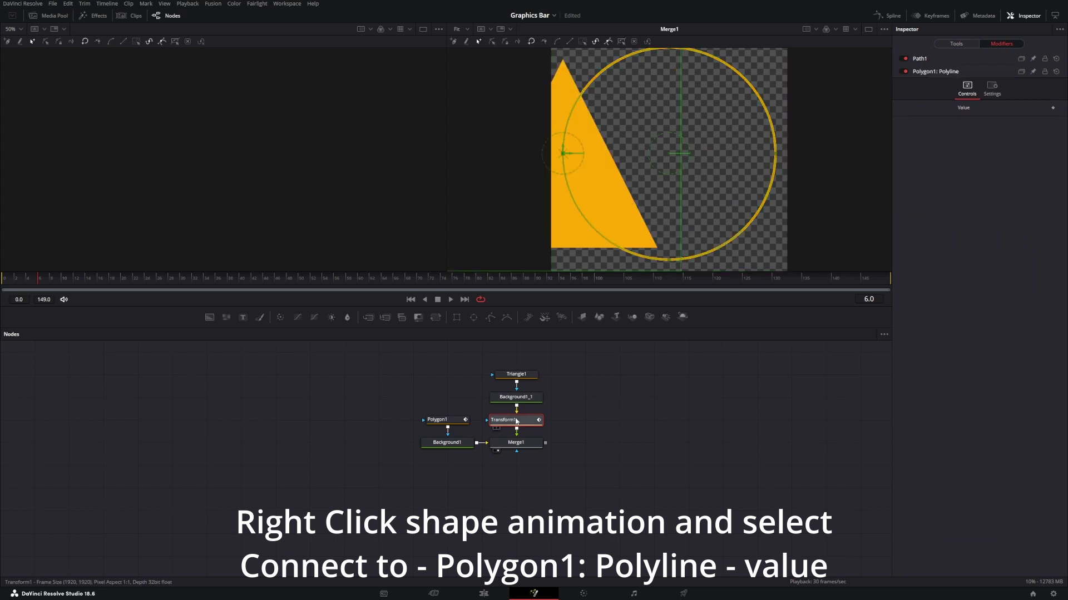
- Shrink Transform1 to size 0.119 and connect its Angle to Path1's Heading
left_click(956, 44)
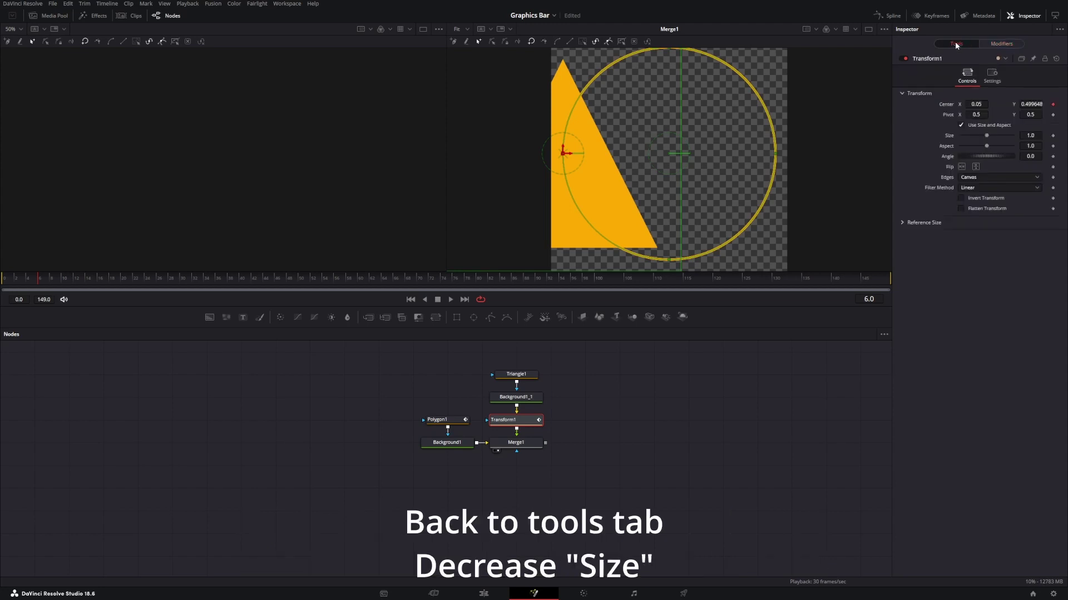
mouse_move(1031, 135)
left_mouse_down()
mouse_move(998, 135)
mouse_move(1019, 158)
left_mouse_up()
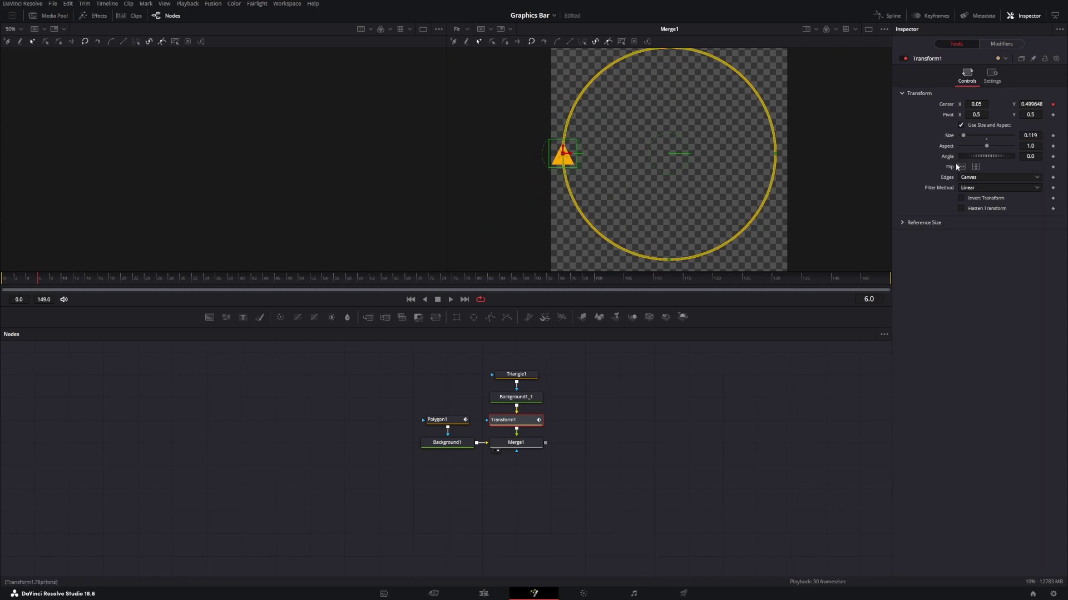
right_click(947, 157)
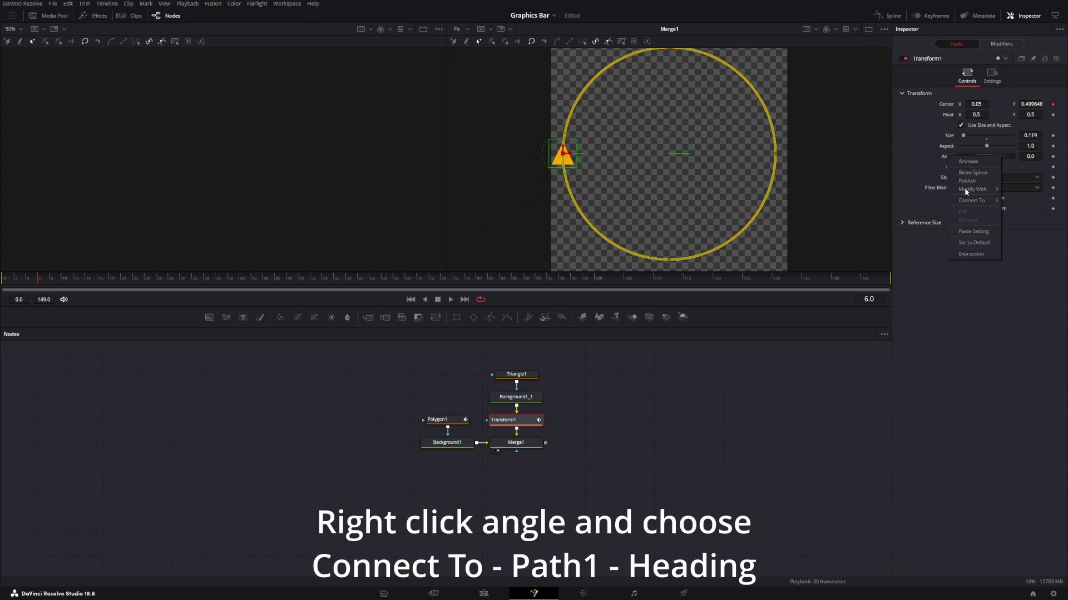
mouse_move(974, 205)
mouse_move(1014, 202)
left_click(975, 211)
left_click(1000, 43)
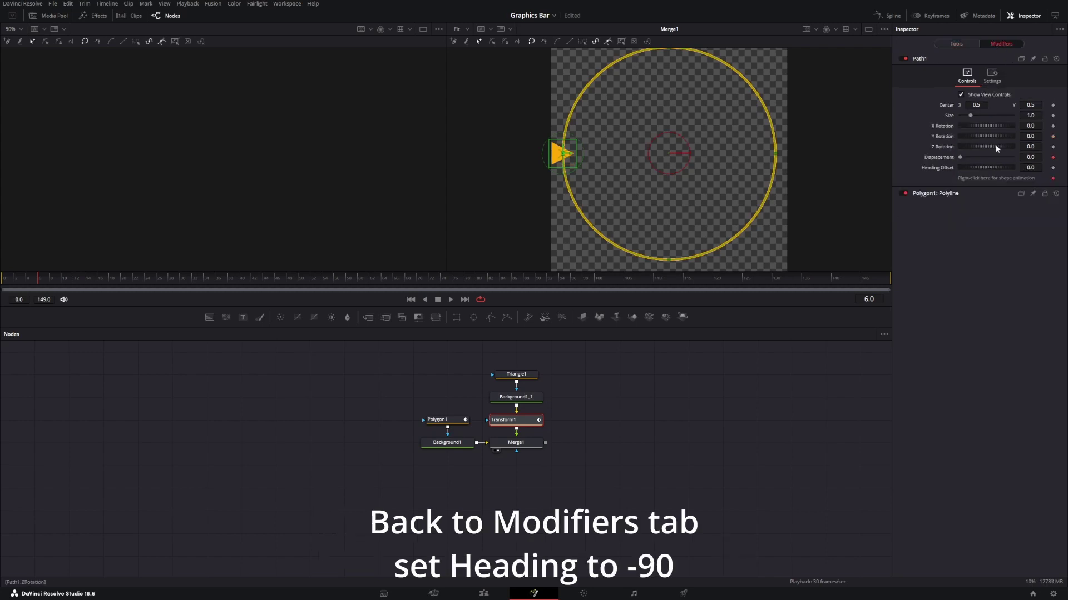
- Set Path1 Heading Offset to -90 and keyframe Displacement 0 at frame 0, 1 at frame 90
left_click(1034, 167)
type("-90")
key("Return")
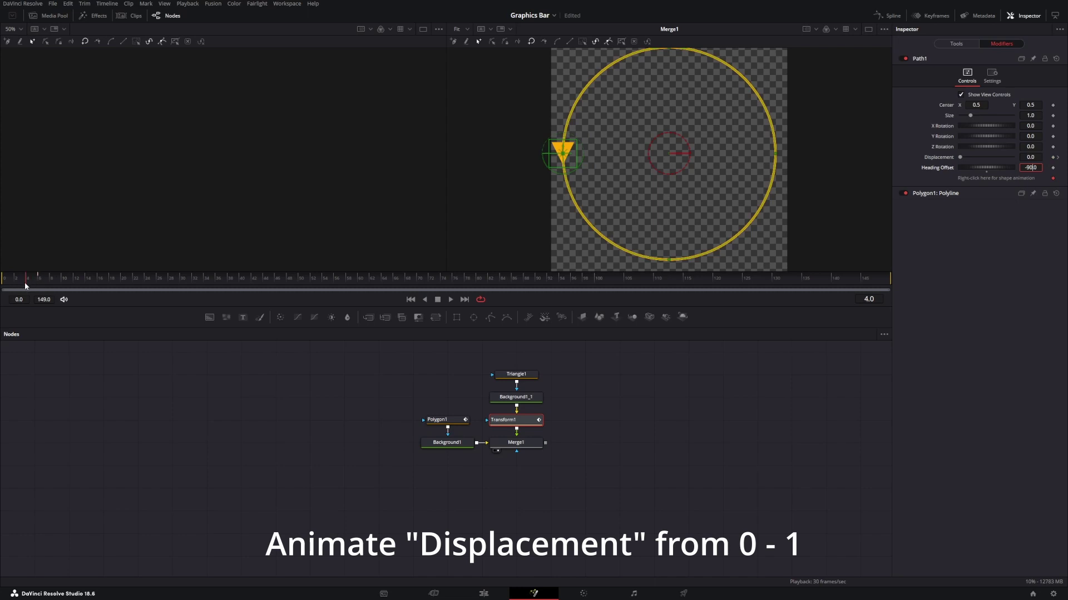
left_click(4, 282)
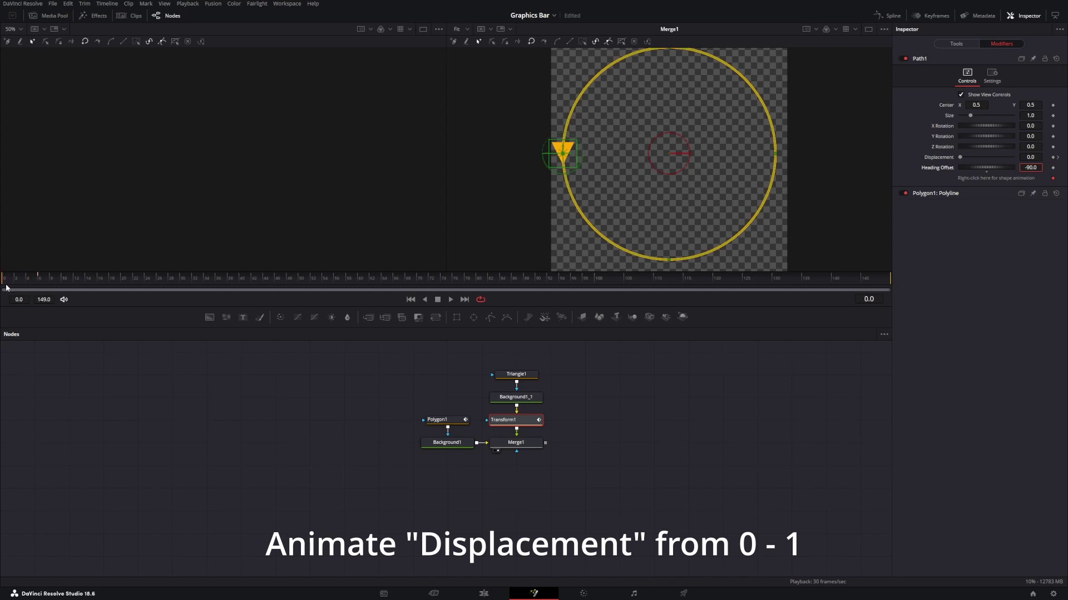
left_click(1053, 158)
left_click_drag(39, 278, 614, 283)
left_click(537, 280)
left_click_drag(961, 158, 1016, 161)
left_click_drag(531, 282, 5, 259)
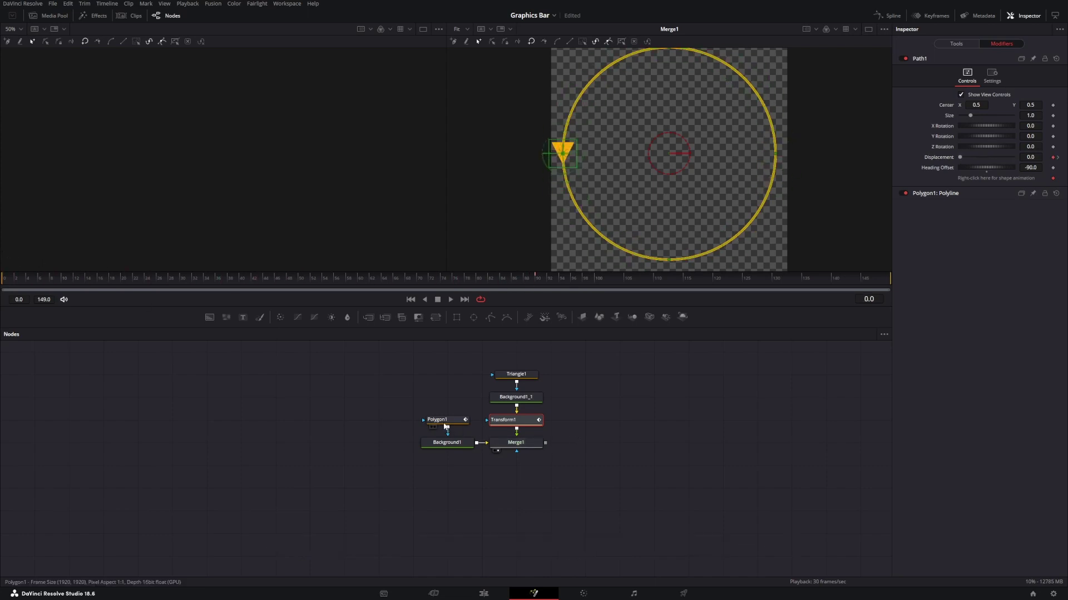
- Keyframe Polygon1's stroke Length, setting it to 0 at frame 90, and play back the draw-on
left_click(443, 421)
left_click(956, 44)
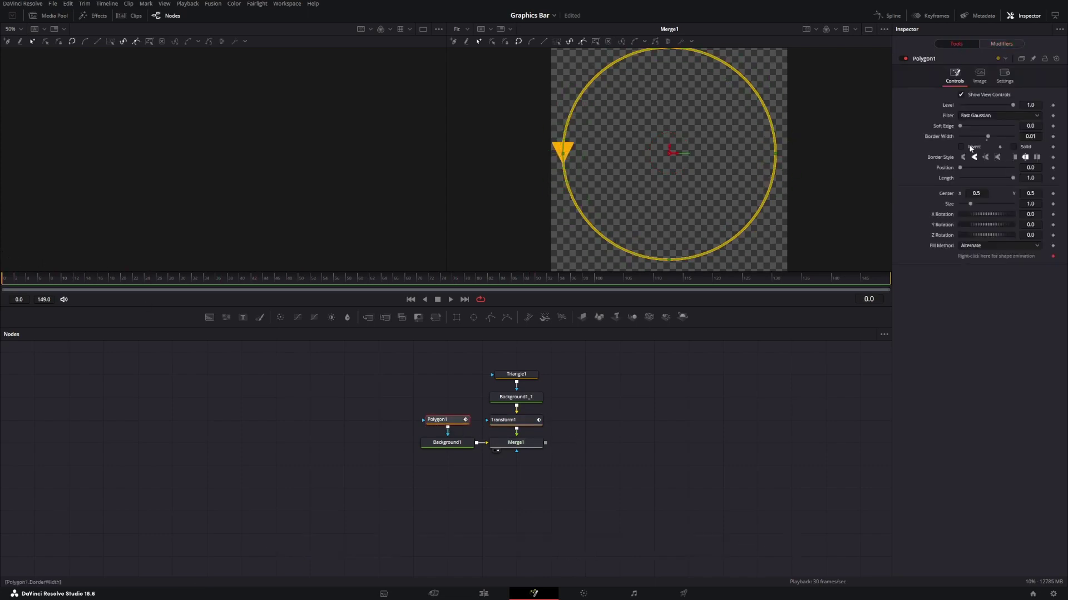
left_click(1053, 179)
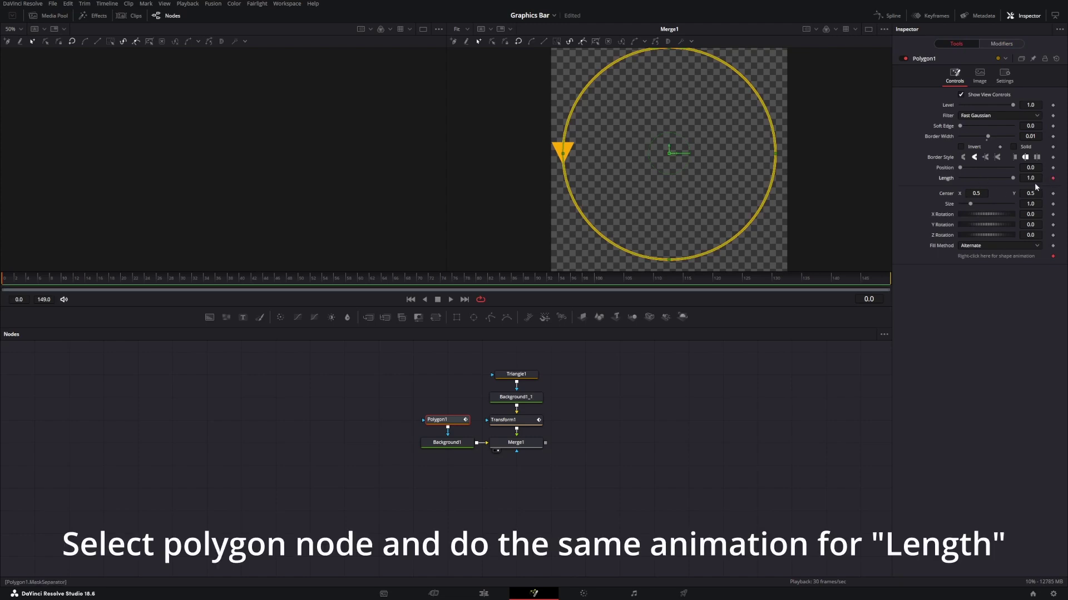
left_click(869, 299)
key("Return")
left_click(1033, 178)
type("0")
key("Return")
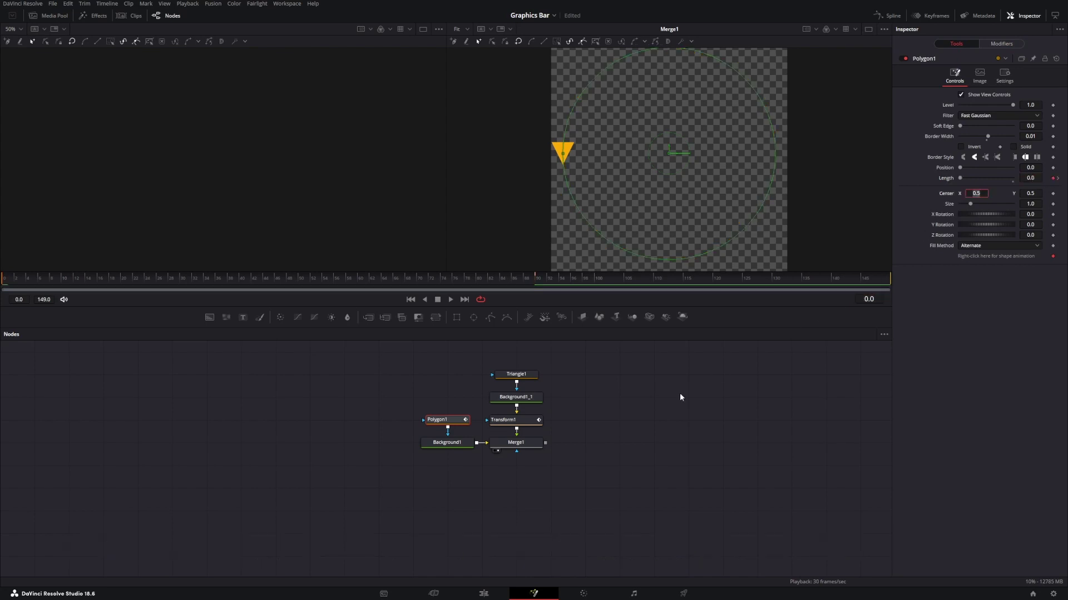
key("space")
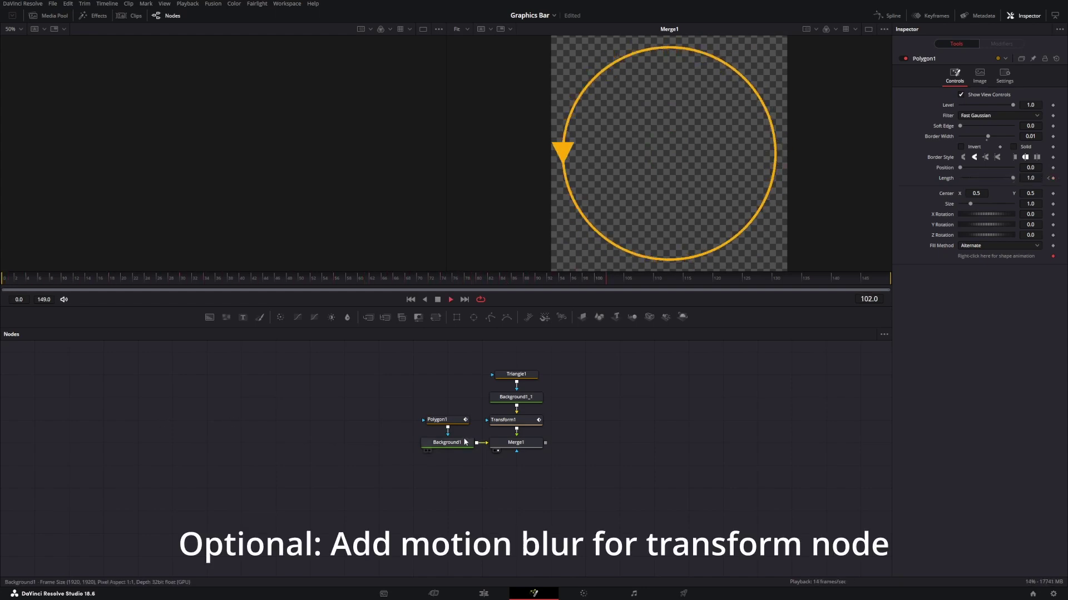
- Enable Motion Blur on Transform1 with Quality 4 and scrub back to check the blur
key("space")
left_click(503, 419)
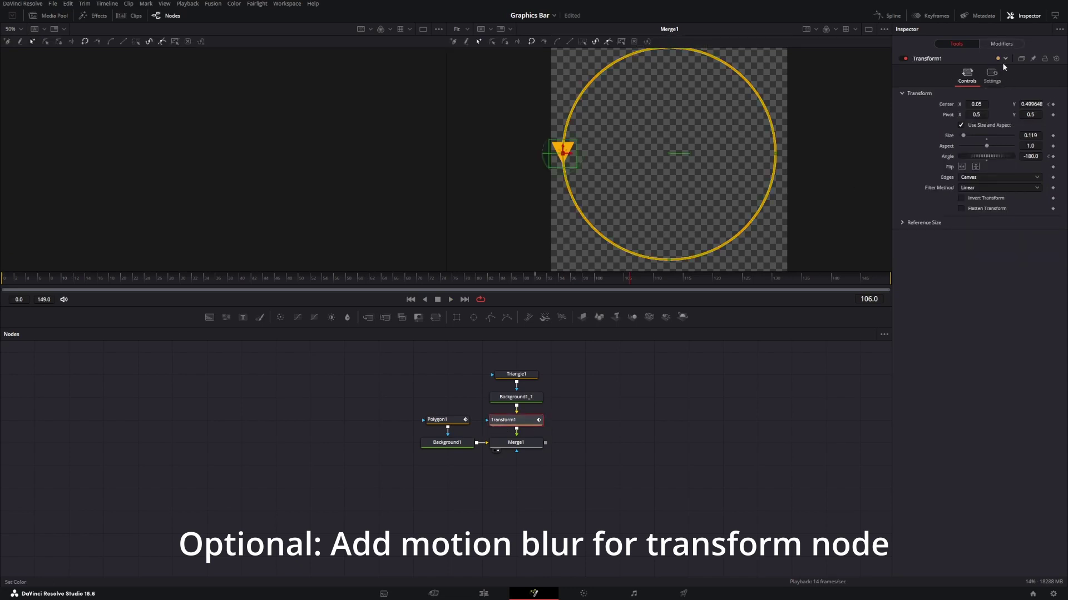
left_click(996, 79)
left_click(961, 182)
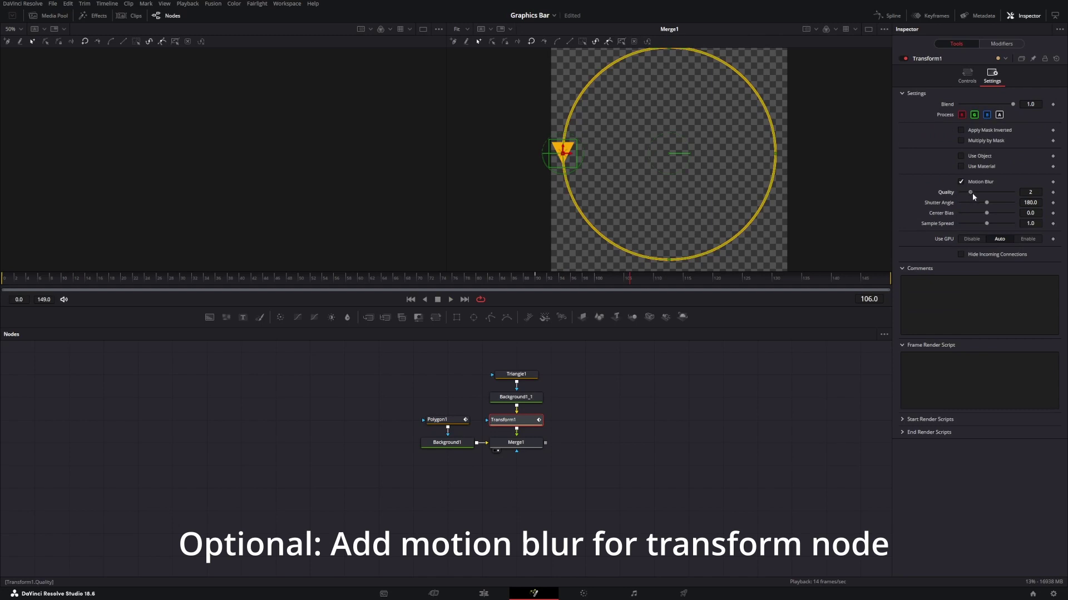
left_click_drag(970, 193, 981, 192)
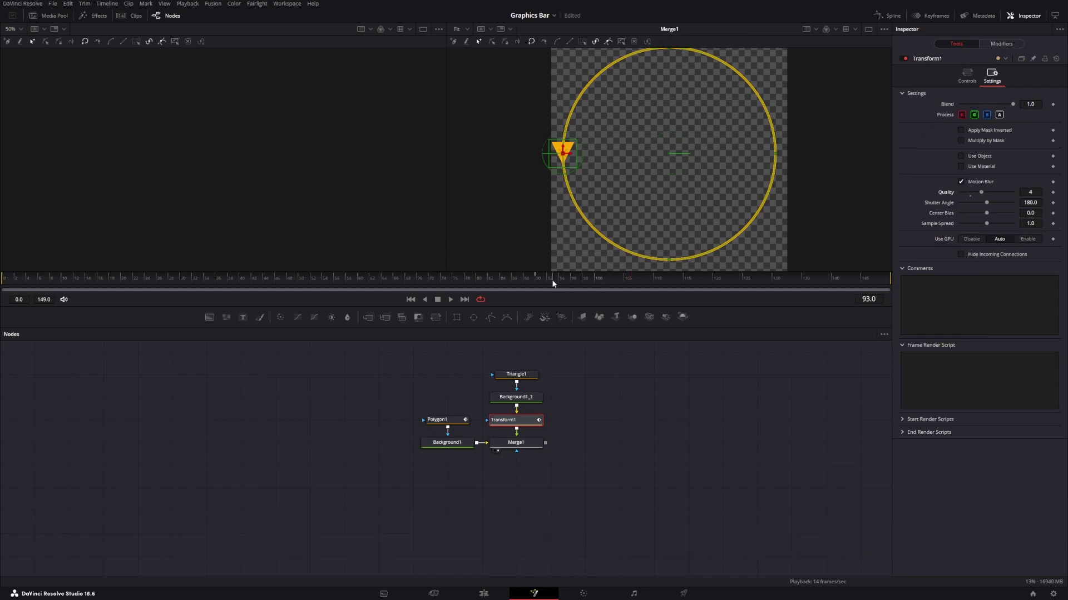
left_click_drag(552, 279, 78, 263)
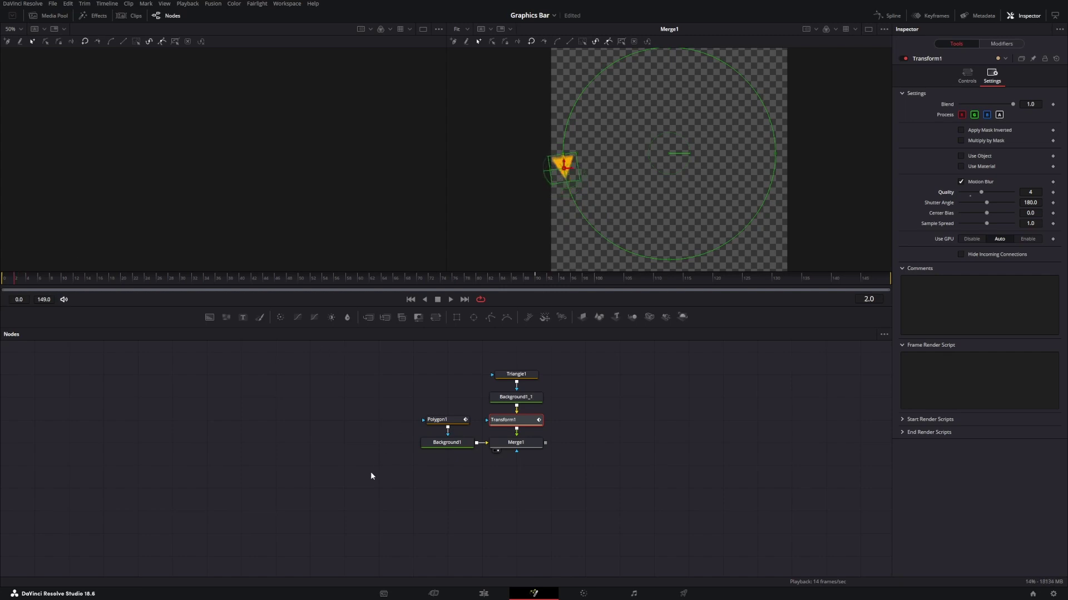
- Add a new Background node to the Fusion node graph
left_click(353, 465)
left_click_drag(353, 465, 326, 425)
key("shift+space")
type("tran")
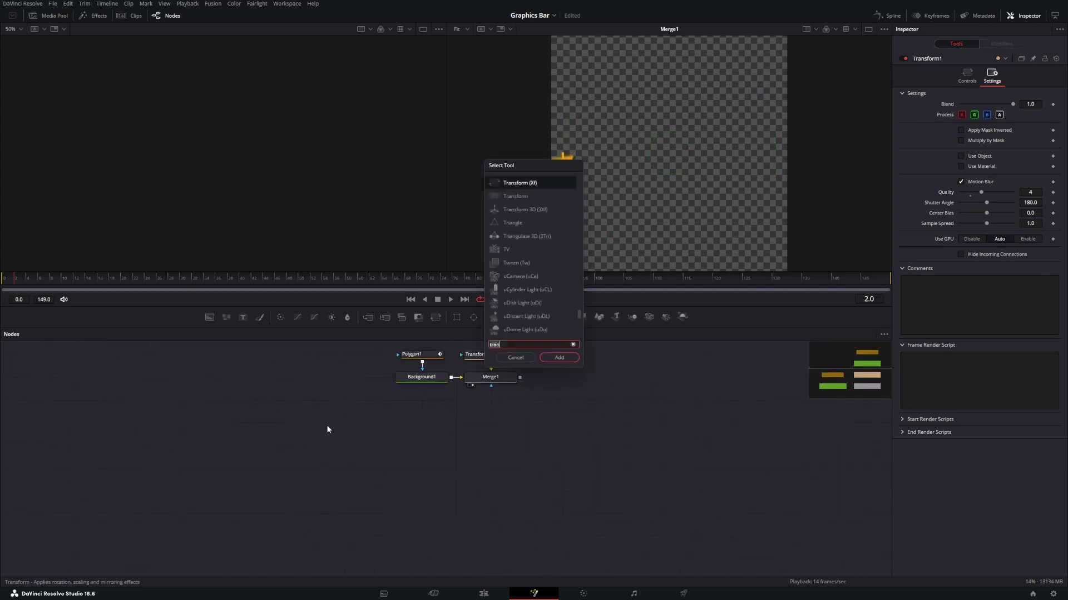
key("BackSpace")
key("BackSpace")
key("BackSpace")
type("bg")
key("Return")
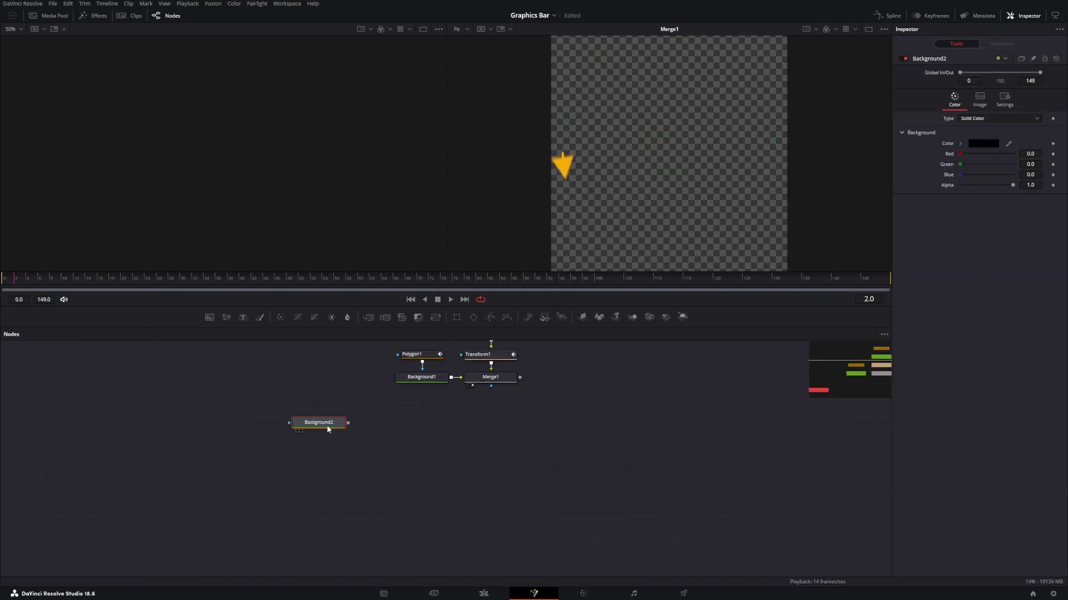
- Colour the background green (#00aa7f) and merge Merge1 over it as Merge2
left_click(993, 145)
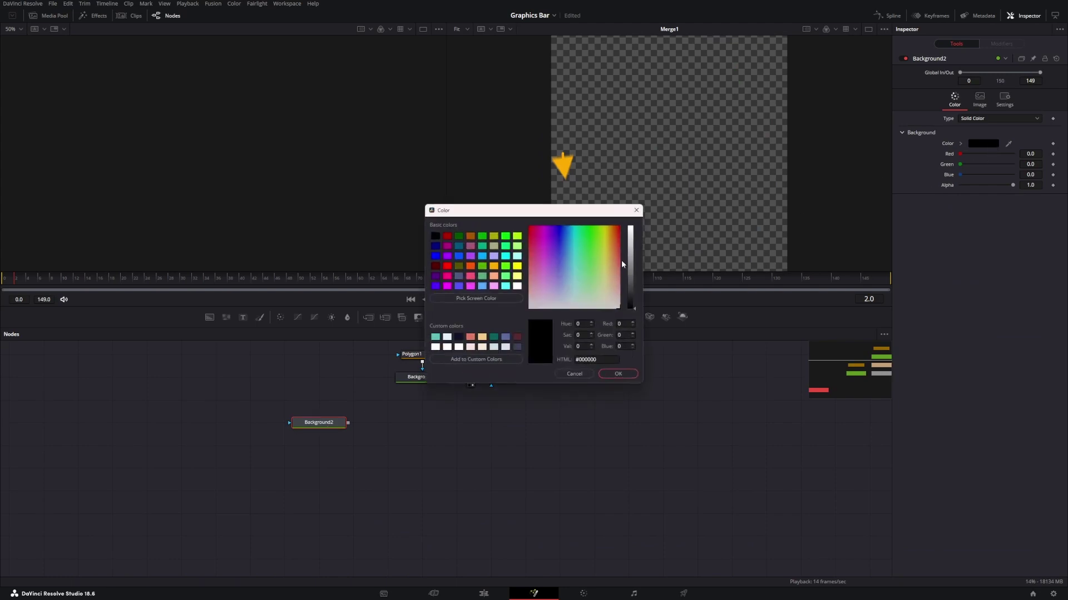
left_click(482, 248)
left_click(619, 375)
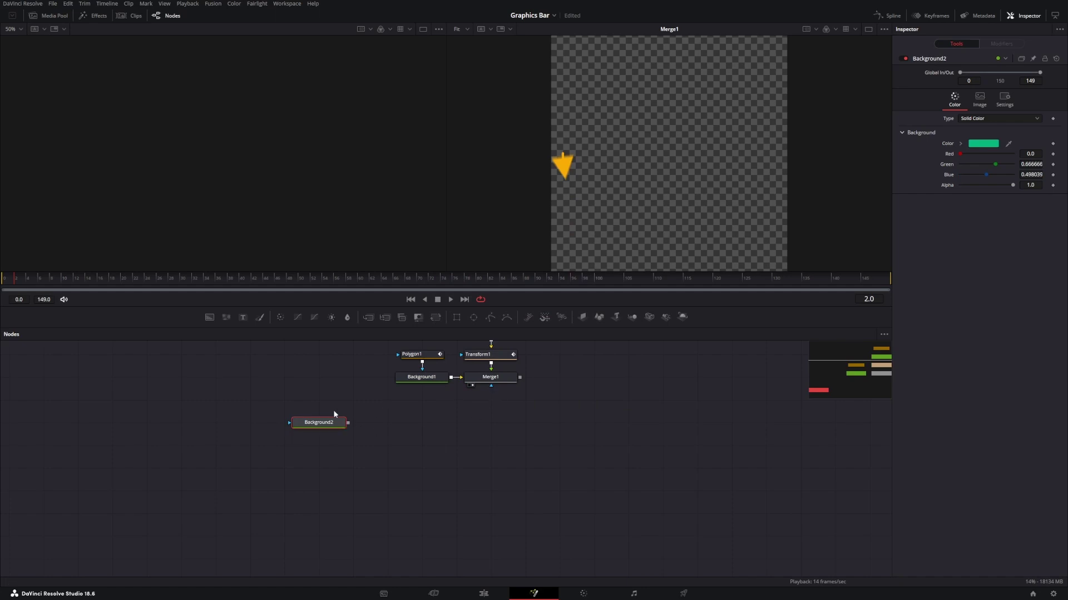
left_click_drag(519, 378, 348, 423)
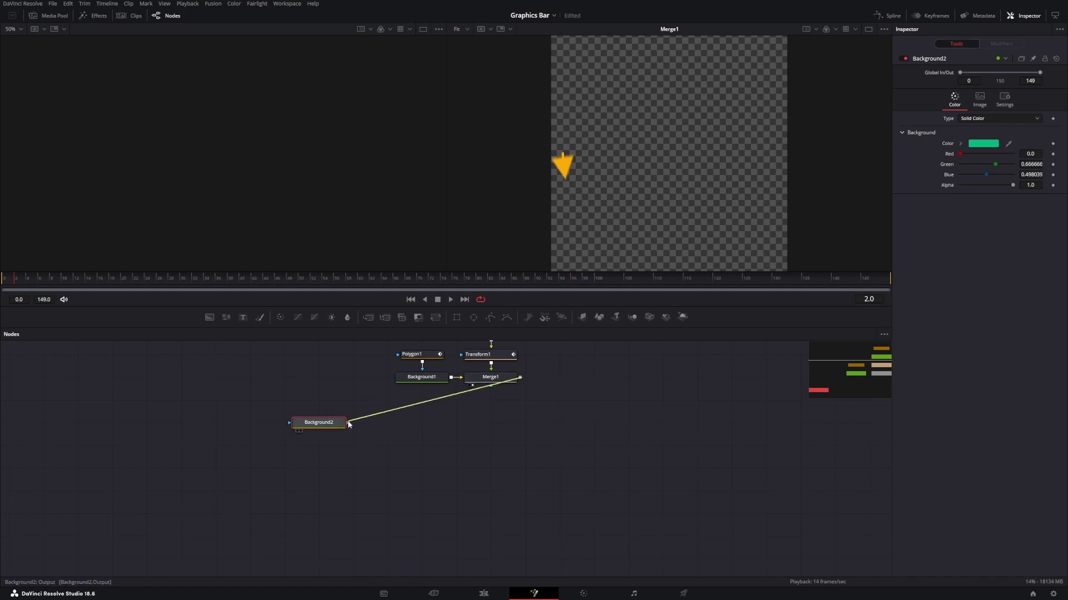
- View Merge2, insert a Transform after Merge1 at Size 0.509, and preview
key("2")
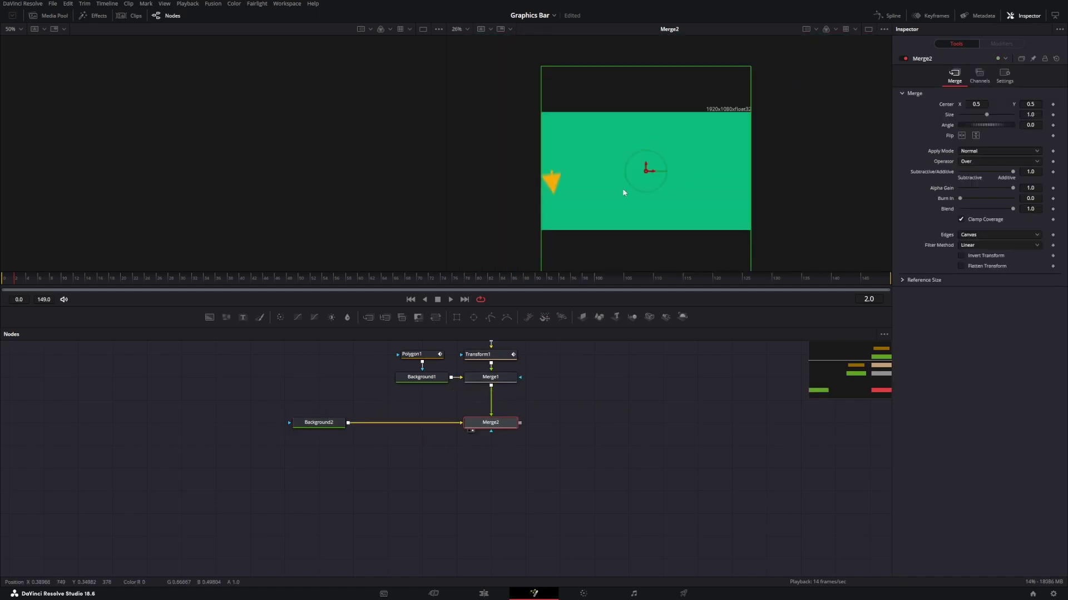
left_click(492, 380)
key("shift+space")
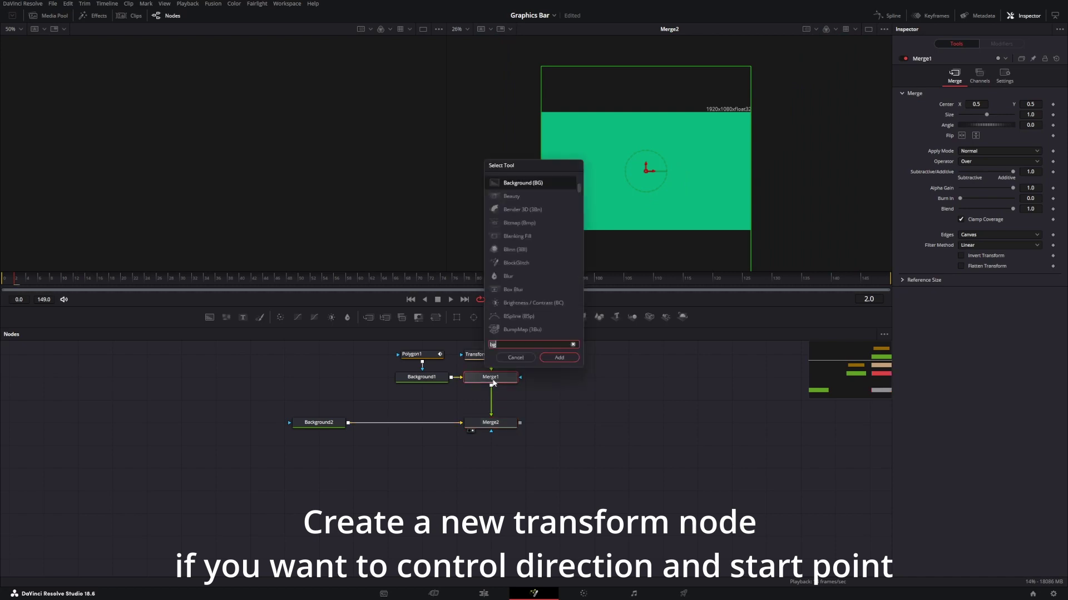
key("BackSpace")
key("BackSpace")
type("transform")
key("Return")
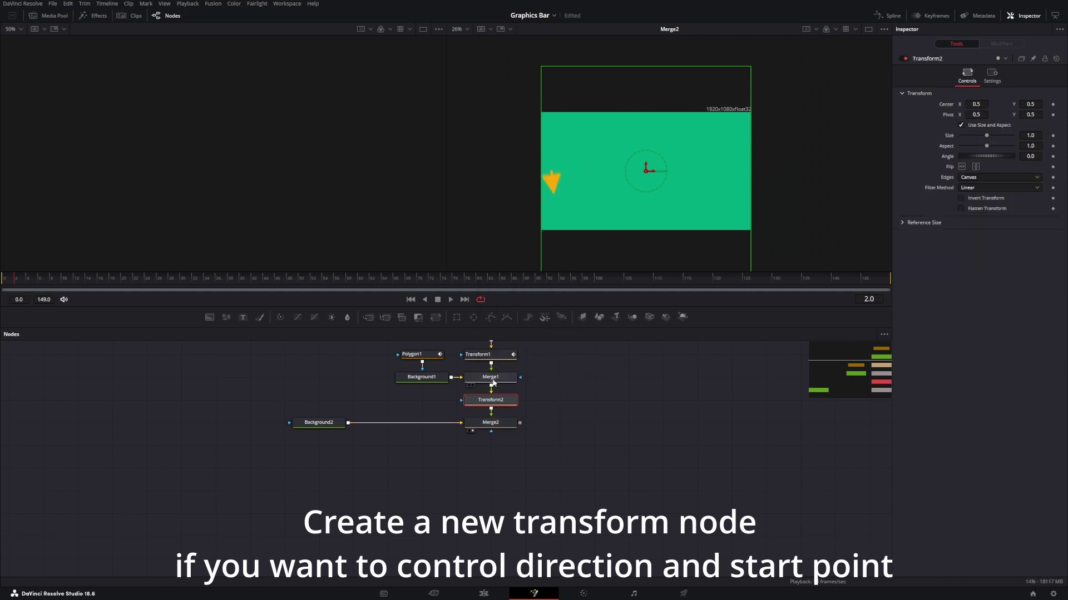
left_click_drag(1030, 136, 543, 454)
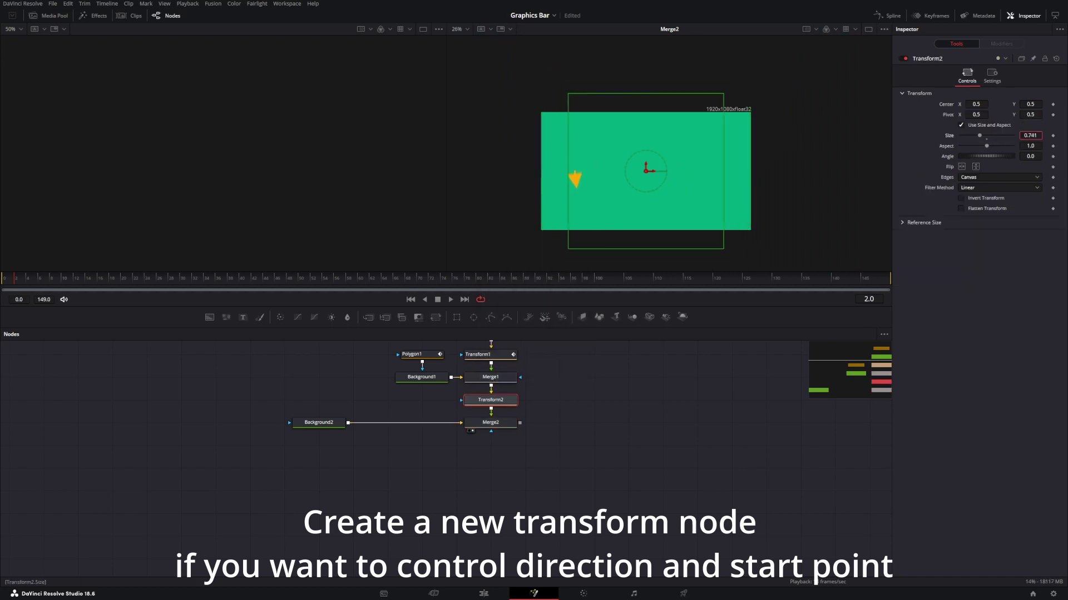
left_click(538, 450)
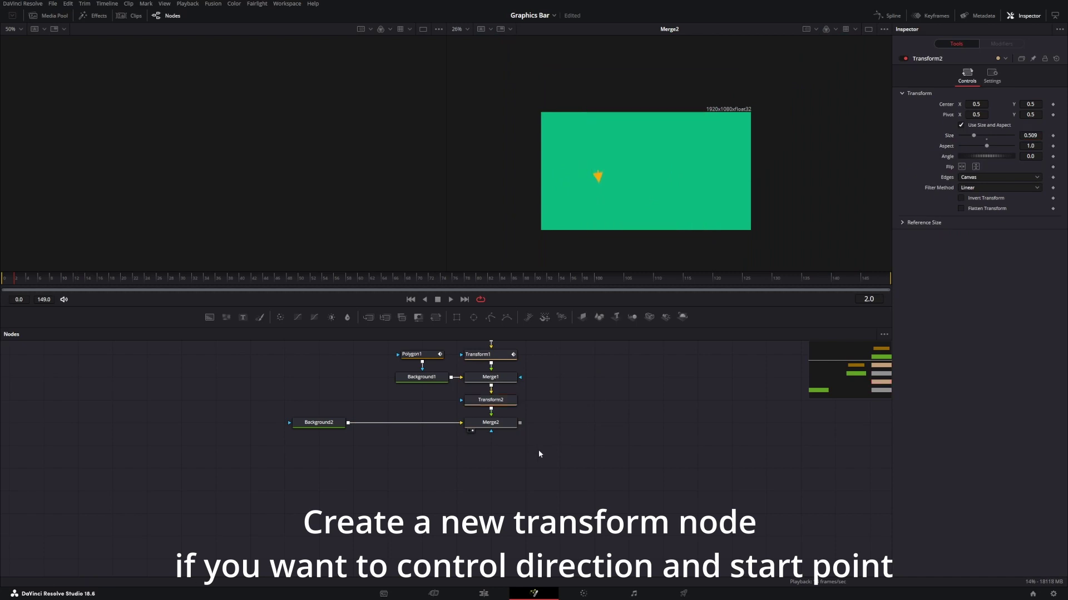
key("space")
key("space")
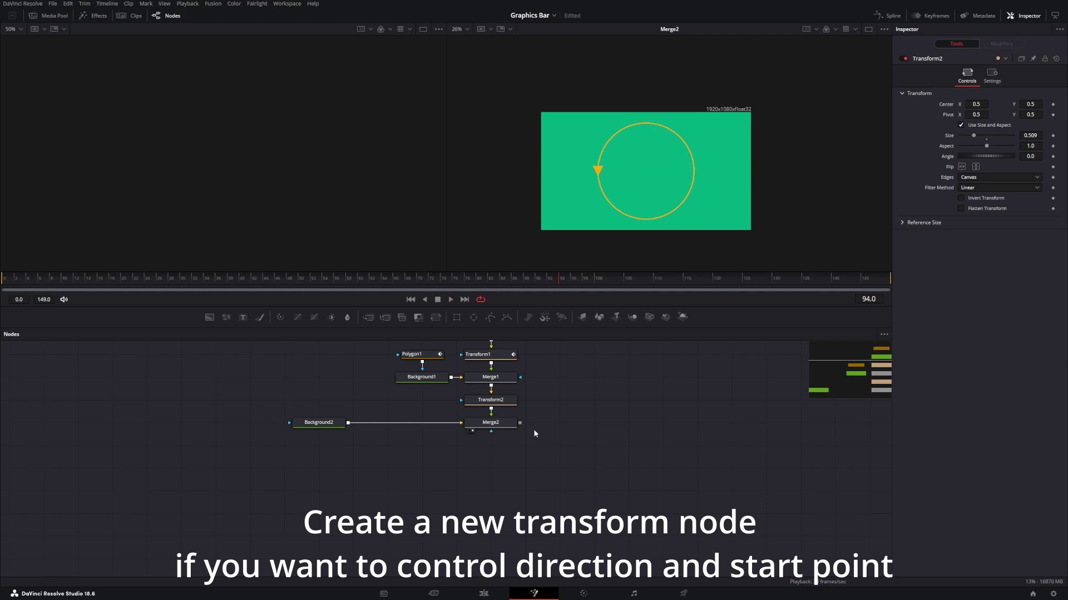
- Enable Flip Horizontal on Transform2 and replay the mirrored animation
left_click(501, 401)
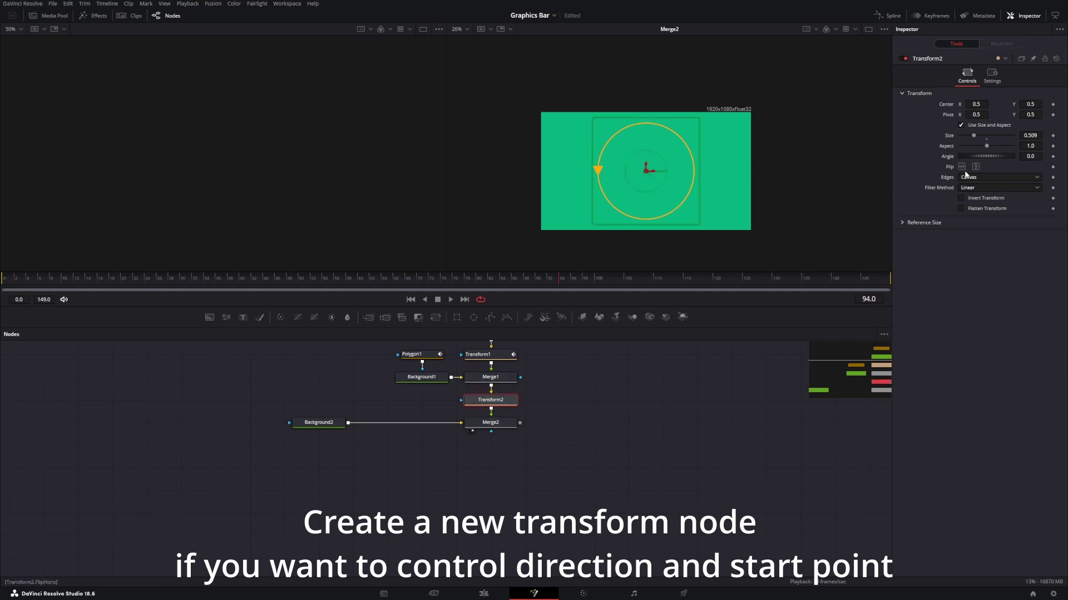
left_click(963, 168)
left_click(21, 278)
key("space")
key("space")
- Set Transform2's Angle to 90 and play the ring drawing from the top
left_click(1038, 156)
key("Tab")
left_click_drag(30, 282, 2, 289)
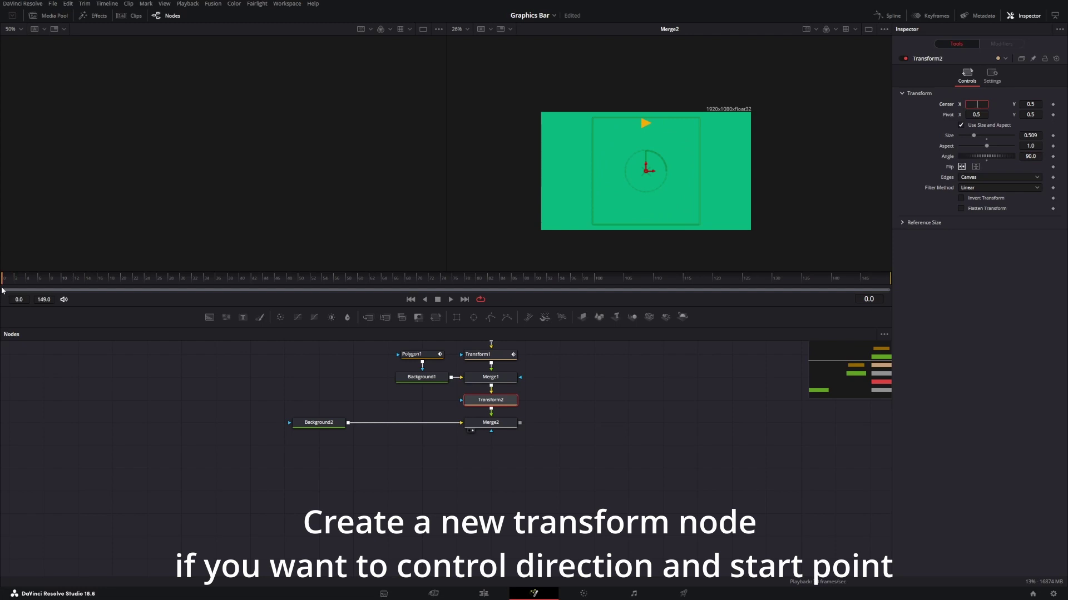
key("space")
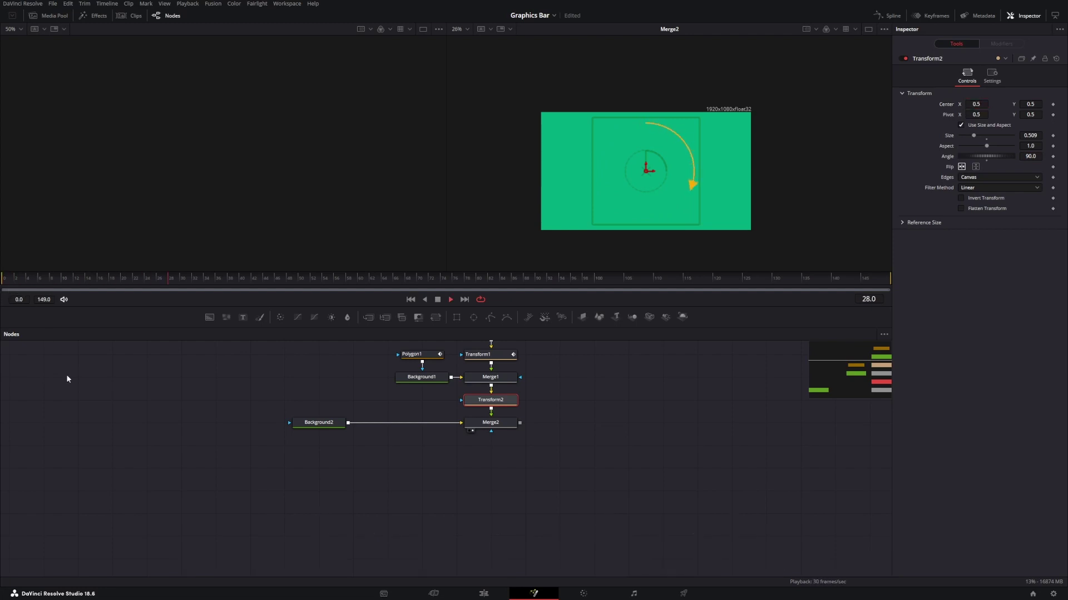